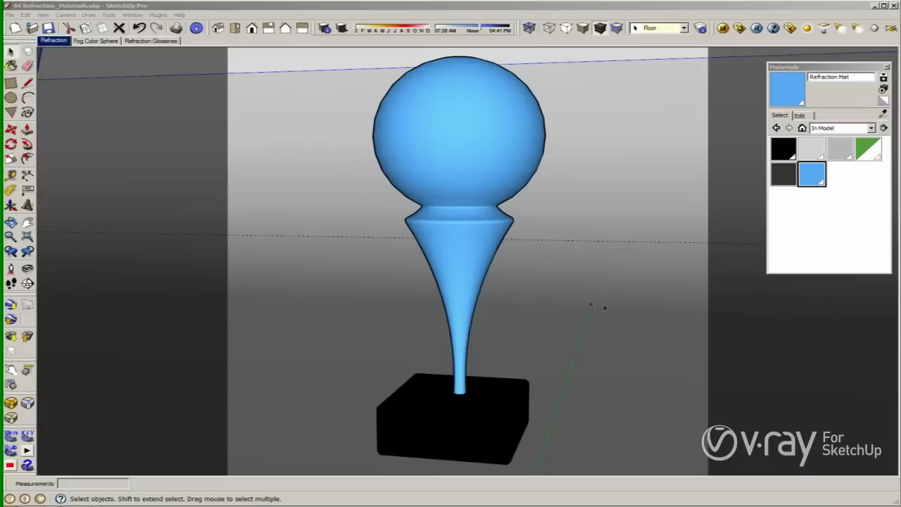
# - Open the V-Ray Material Editor and review the existing render in the frame buffer
pyautogui.click(722, 28)
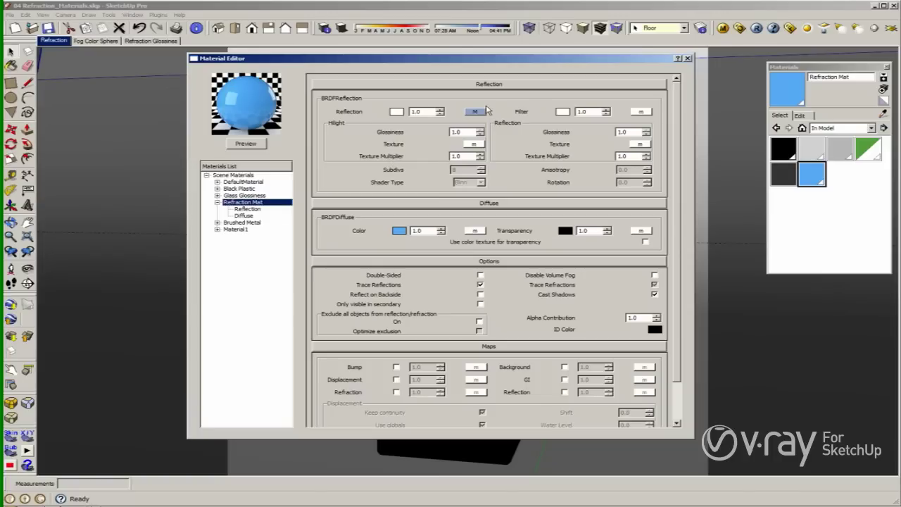
pyautogui.click(790, 31)
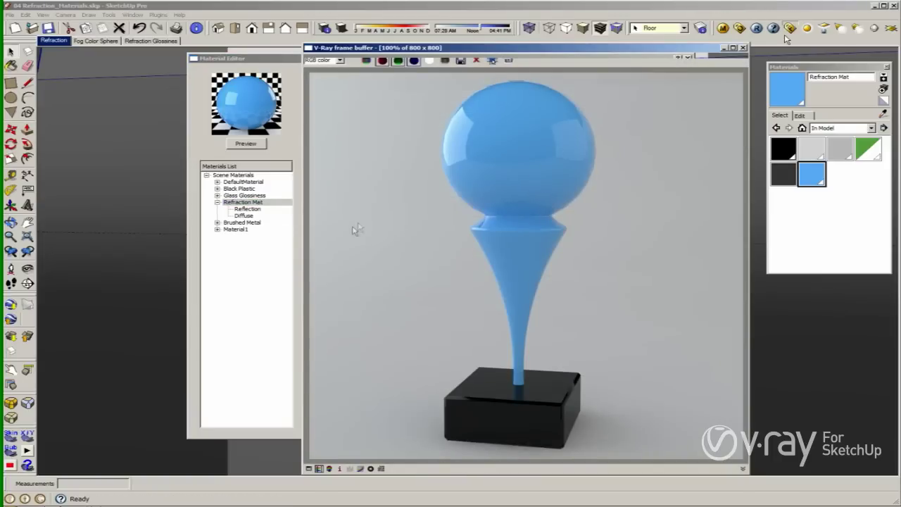
pyautogui.click(274, 262)
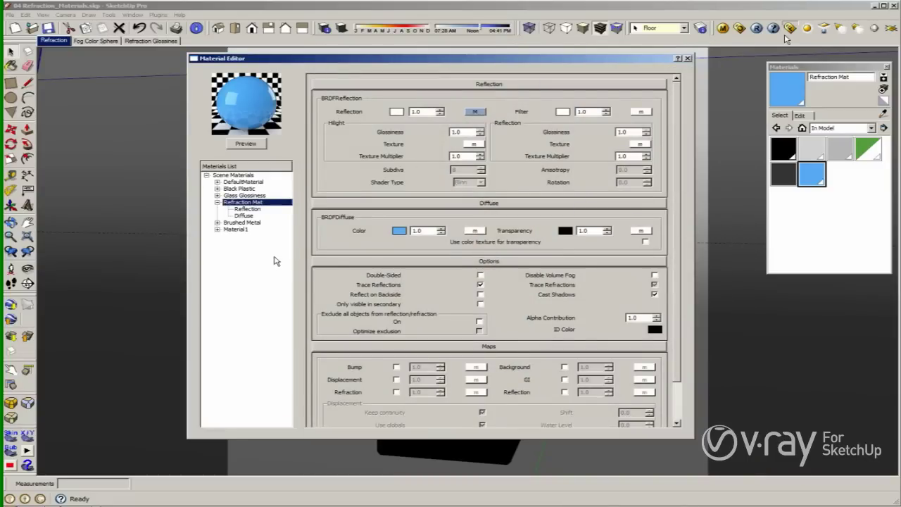
# - Add a Refraction layer to the Refraction Mat material and update its preview
pyautogui.rightClick(266, 206)
pyautogui.moveTo(351, 212)
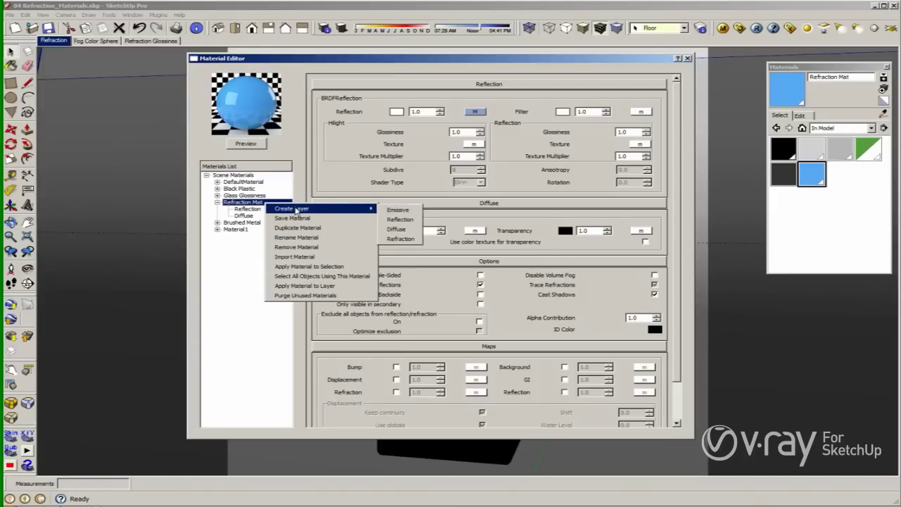
pyautogui.click(400, 239)
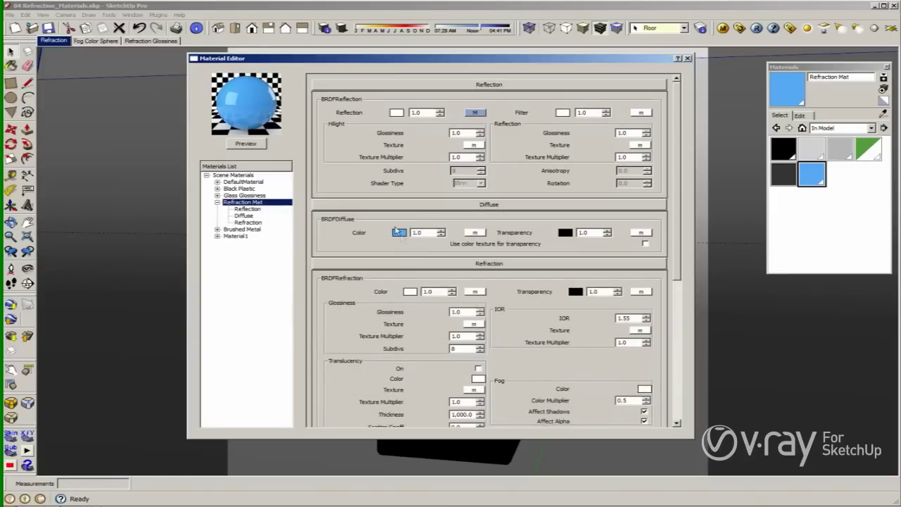
pyautogui.click(246, 144)
pyautogui.click(244, 216)
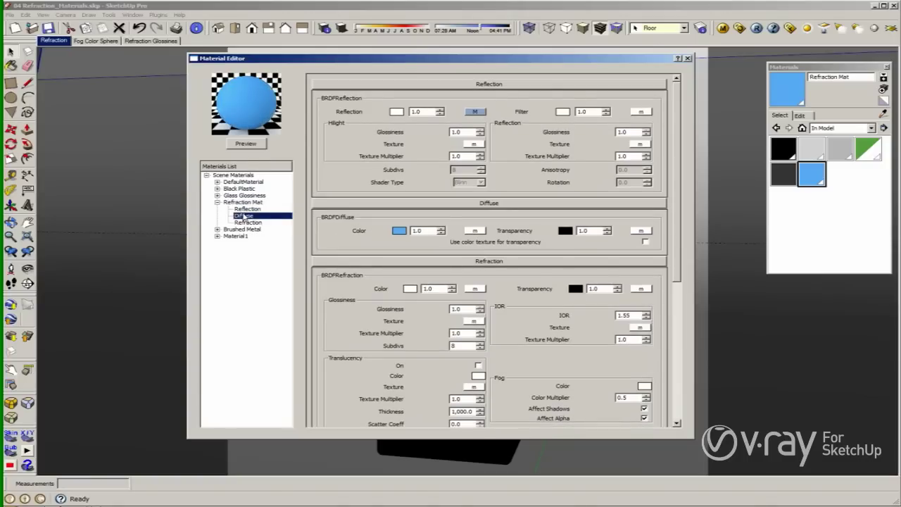
pyautogui.rightClick(245, 217)
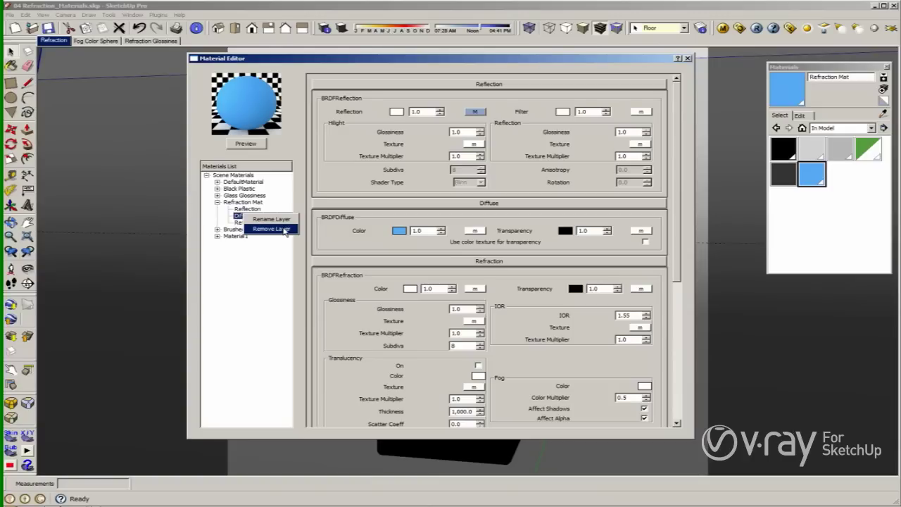
pyautogui.click(362, 241)
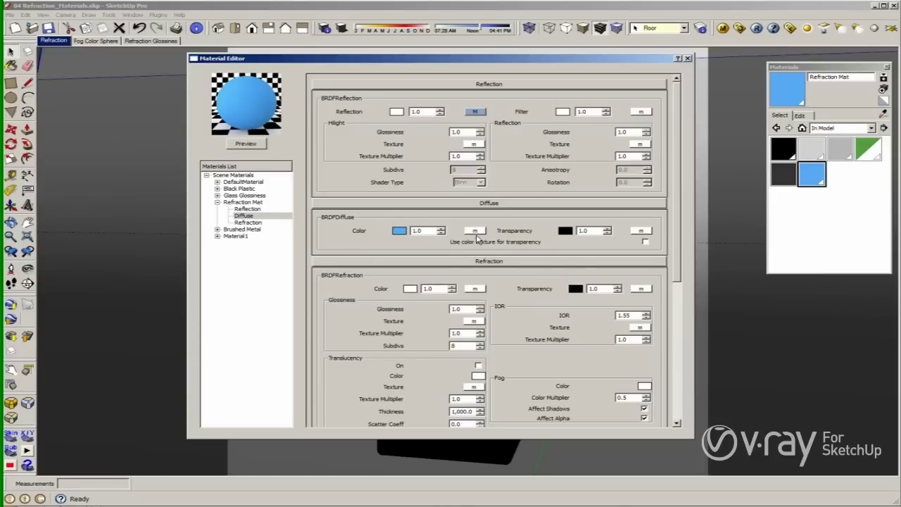
# - Set the Refraction Mat's diffuse transparency colour to white and move the Material Editor aside to uncover the model
pyautogui.click(565, 231)
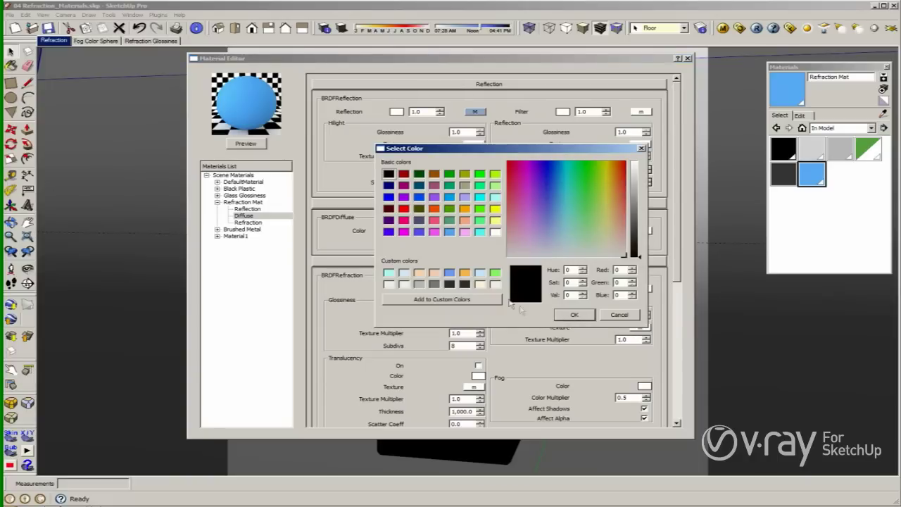
pyautogui.click(495, 232)
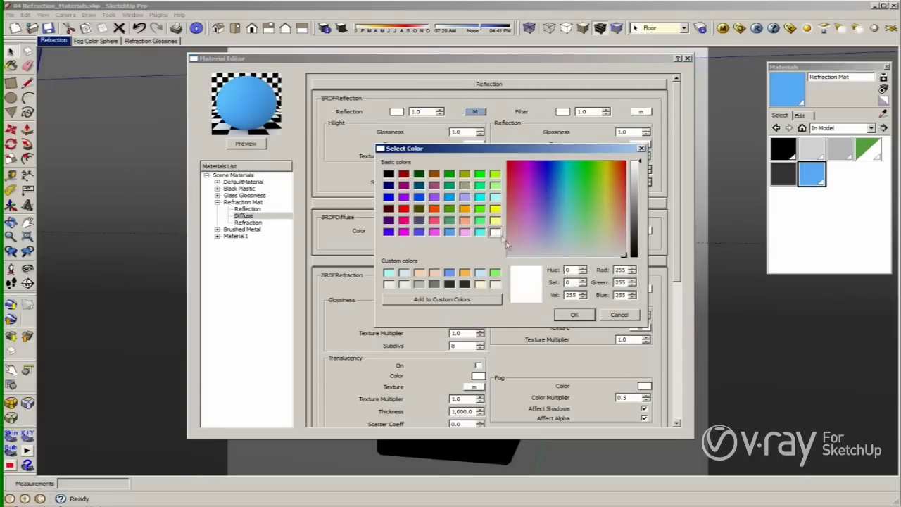
pyautogui.click(573, 316)
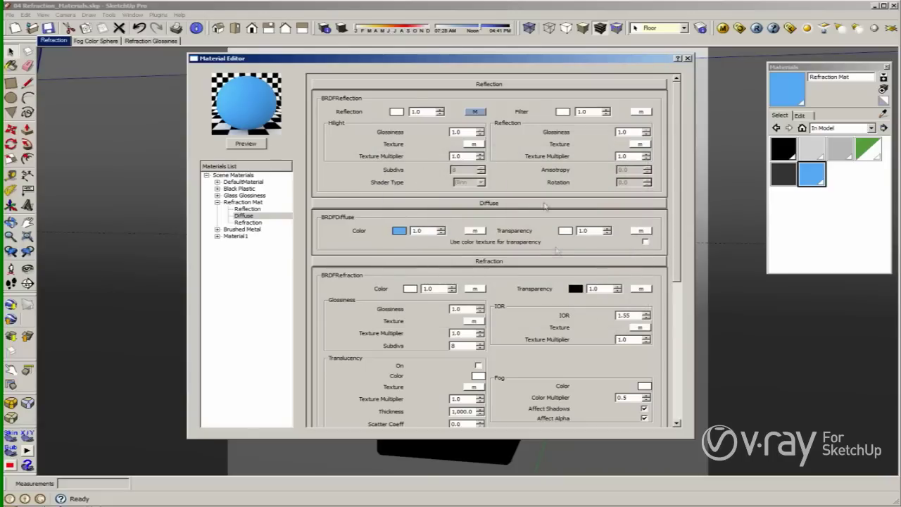
pyautogui.moveTo(369, 61); pyautogui.dragTo(683, 147)
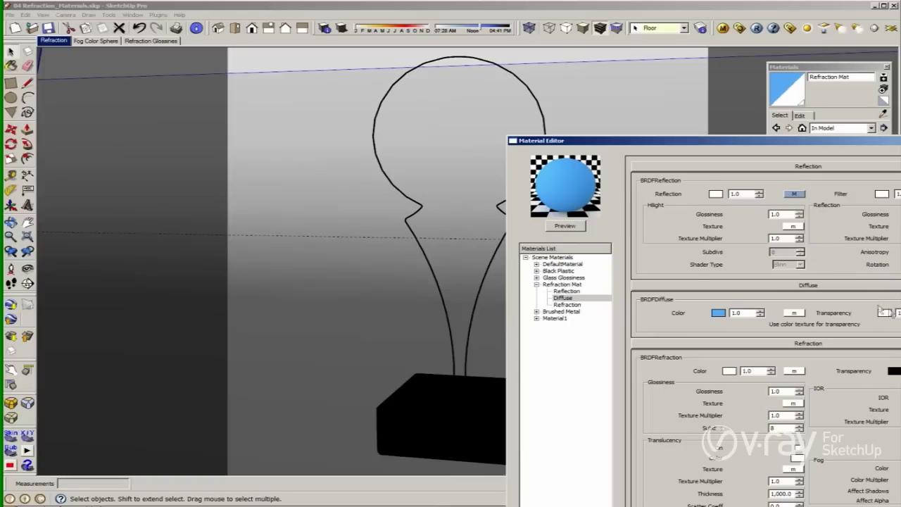
# - Set the Refraction Mat's diffuse transparency colour back to black
pyautogui.click(884, 314)
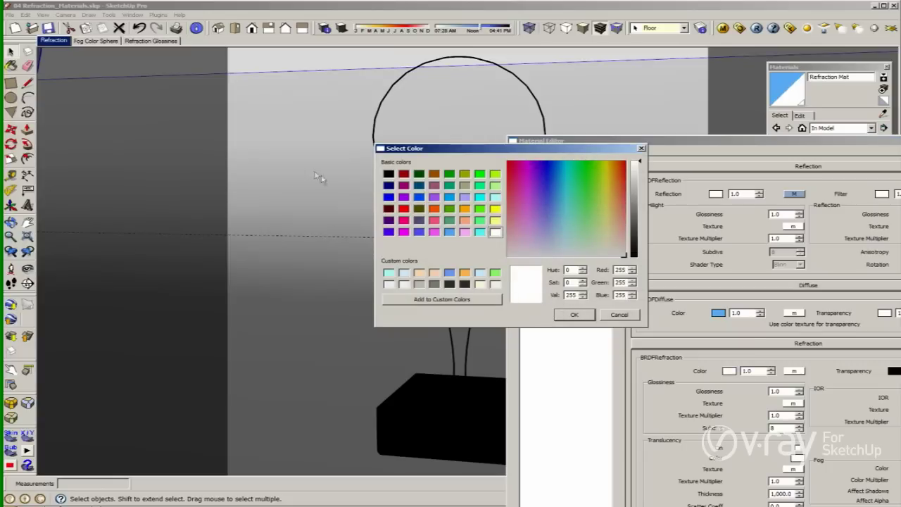
pyautogui.click(389, 174)
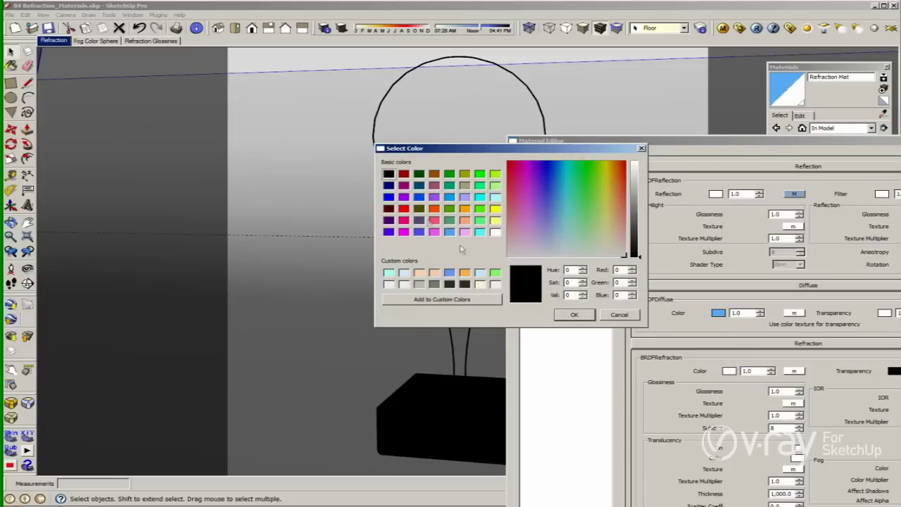
pyautogui.click(576, 314)
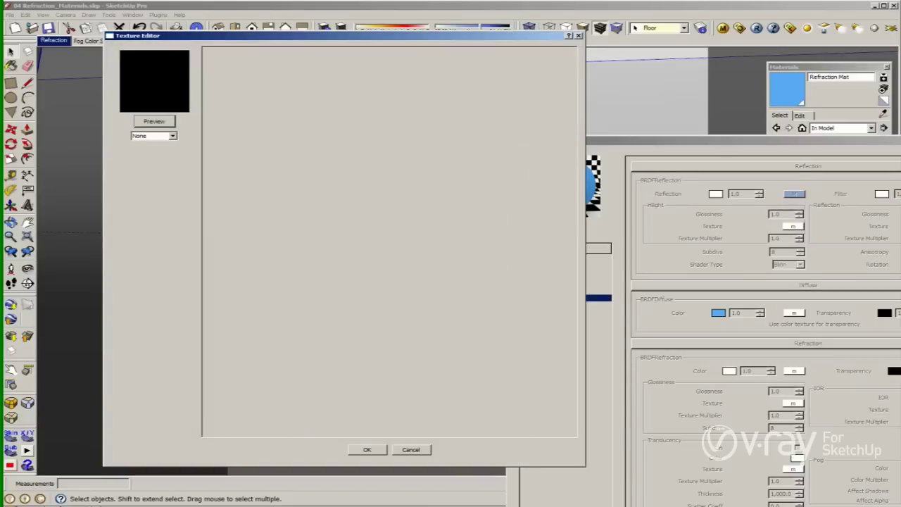
# - Assign a white TexAColor texture as the Refraction Mat's diffuse transparency map and refresh the whole material's preview
pyautogui.click(152, 137)
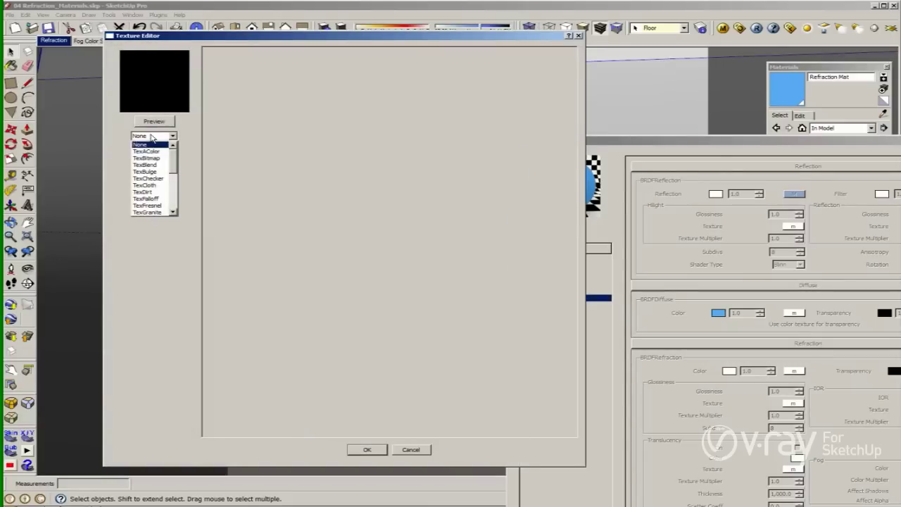
pyautogui.click(158, 153)
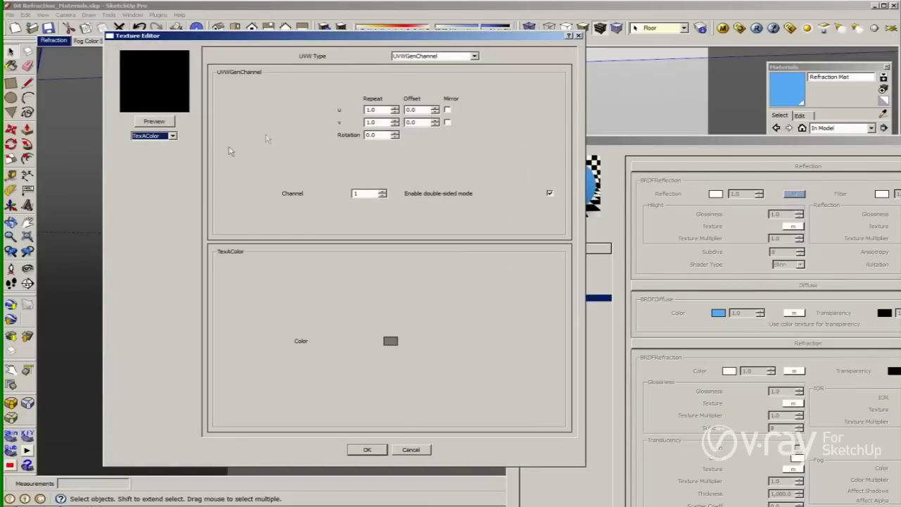
pyautogui.click(391, 342)
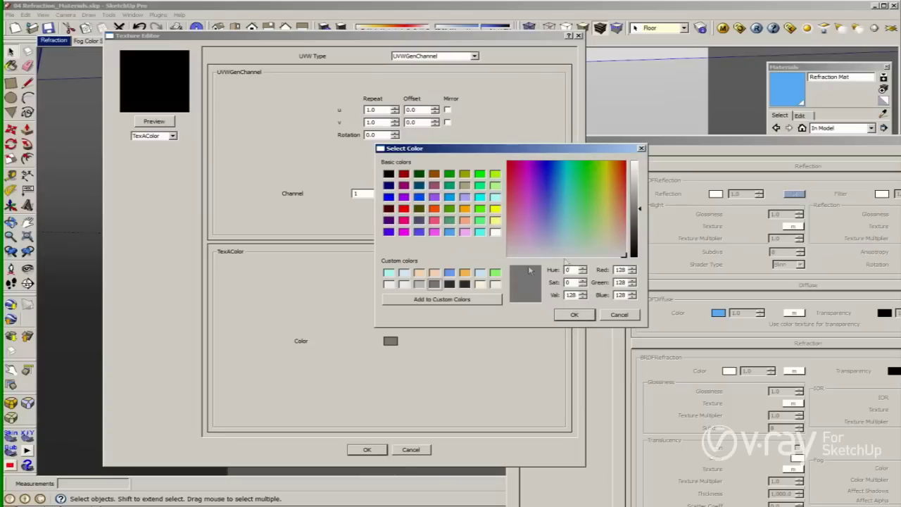
pyautogui.click(495, 231)
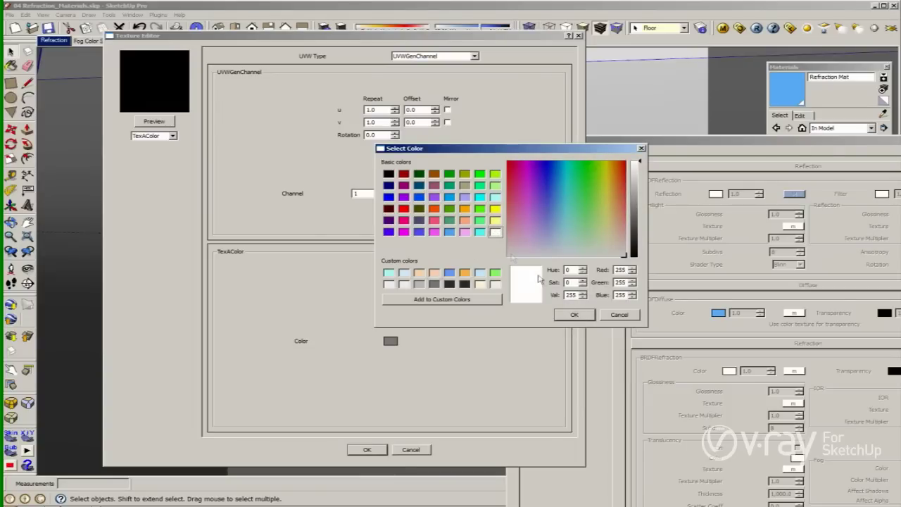
pyautogui.click(574, 314)
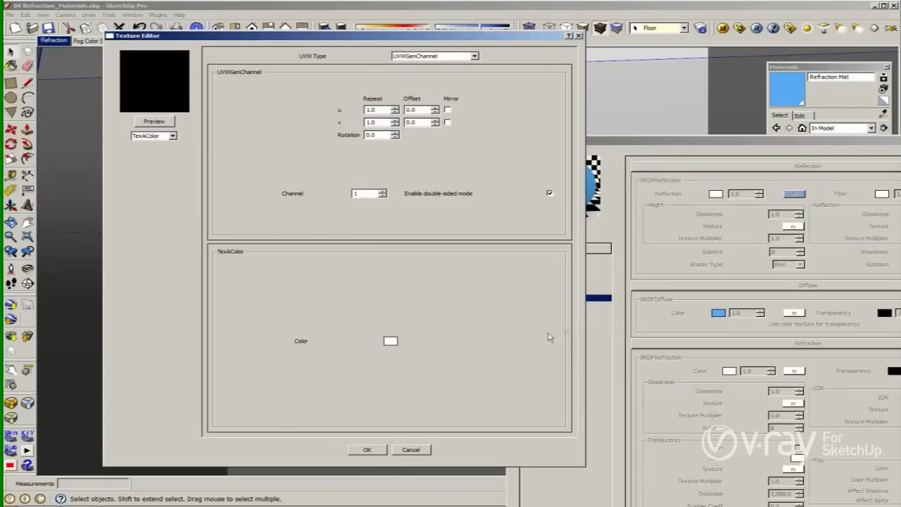
pyautogui.click(370, 450)
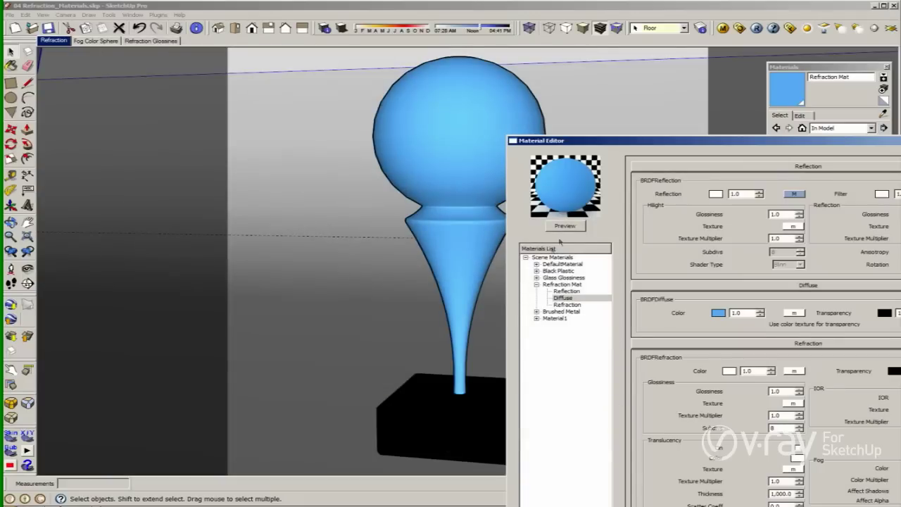
pyautogui.click(564, 284)
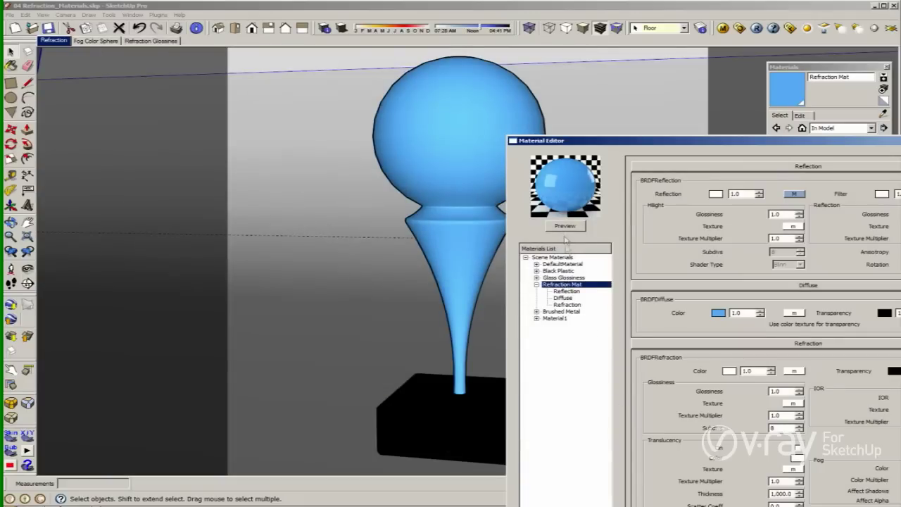
pyautogui.click(565, 225)
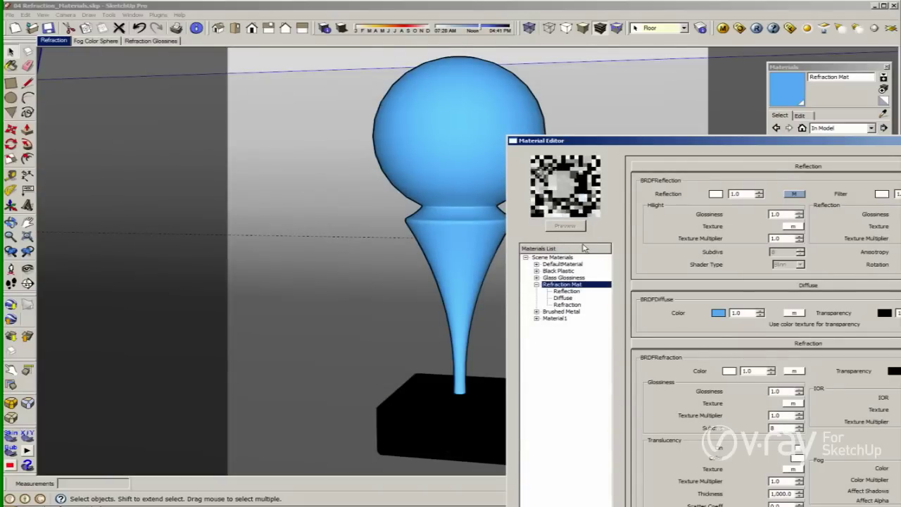
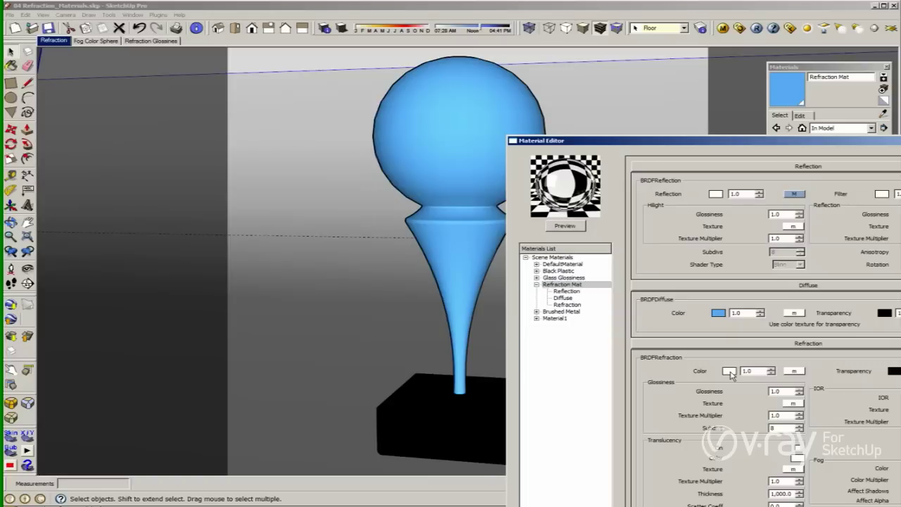
# - Set the Refraction layer's colour to light blue (red 164, green 199, blue 255) and update the material preview
pyautogui.click(729, 371)
pyautogui.click(450, 232)
pyautogui.click(569, 215)
pyautogui.click(555, 223)
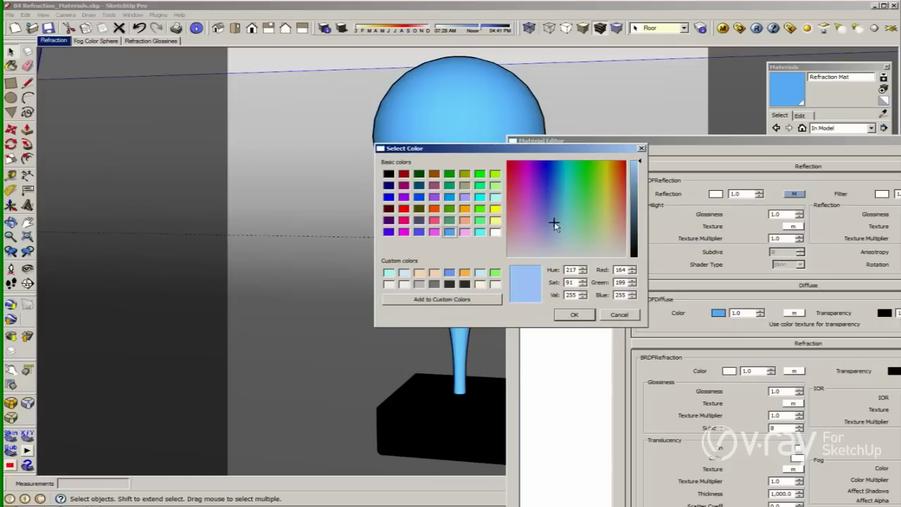
pyautogui.click(589, 315)
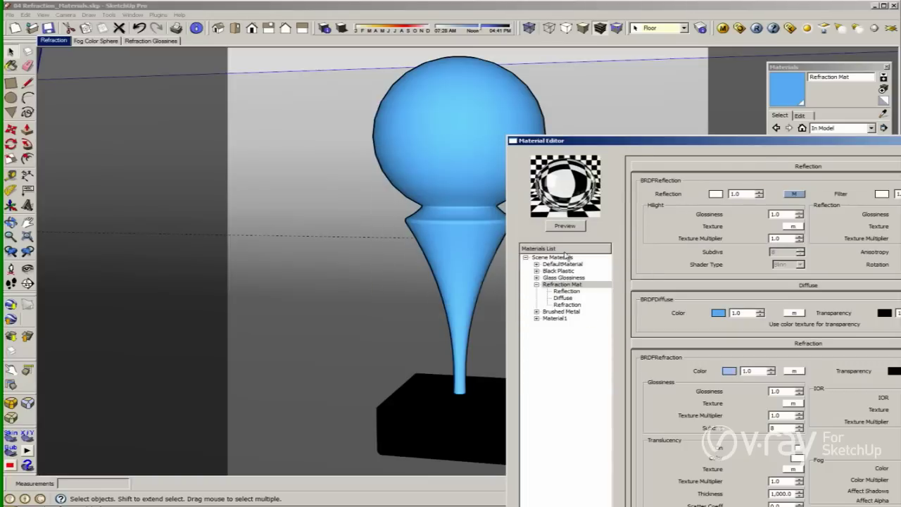
pyautogui.click(570, 226)
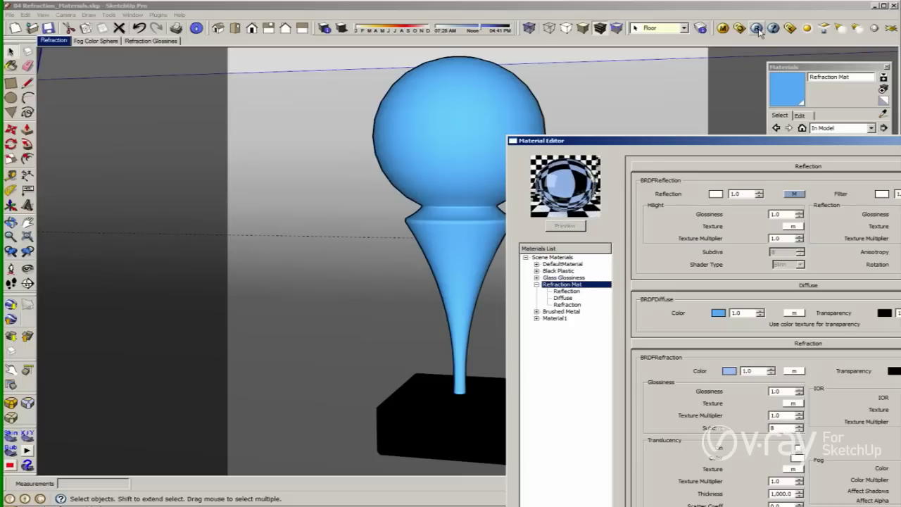
# - Render the scene and examine the blue-tinted glass object in the frame buffer, keeping the Material Editor fully accessible
pyautogui.click(758, 30)
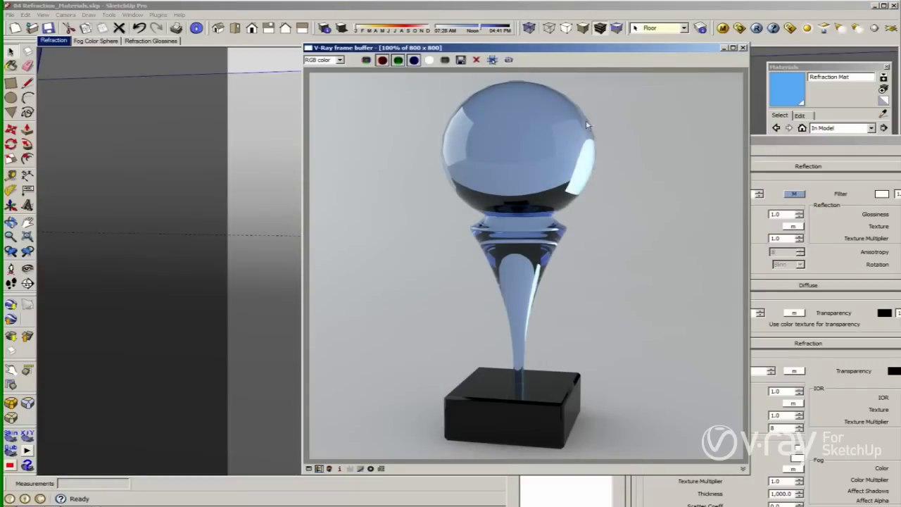
pyautogui.click(771, 141)
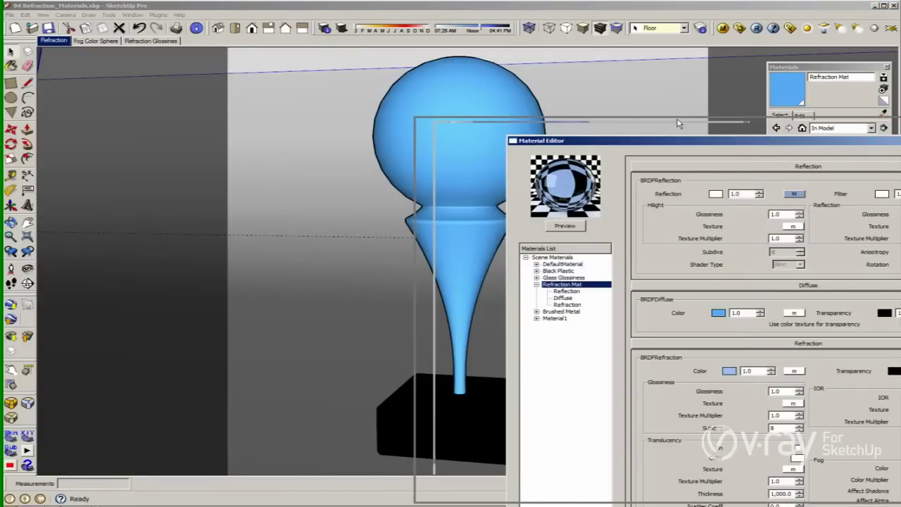
pyautogui.moveTo(604, 125); pyautogui.dragTo(456, 62)
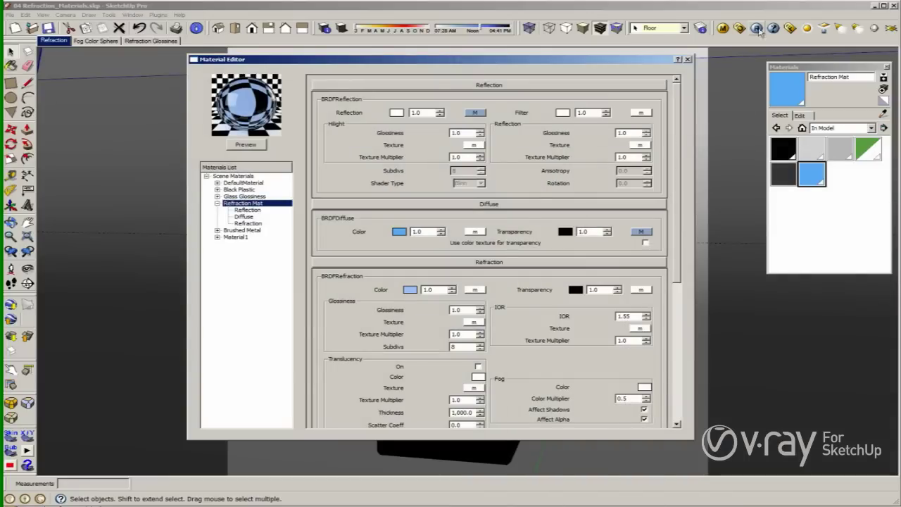
pyautogui.click(791, 29)
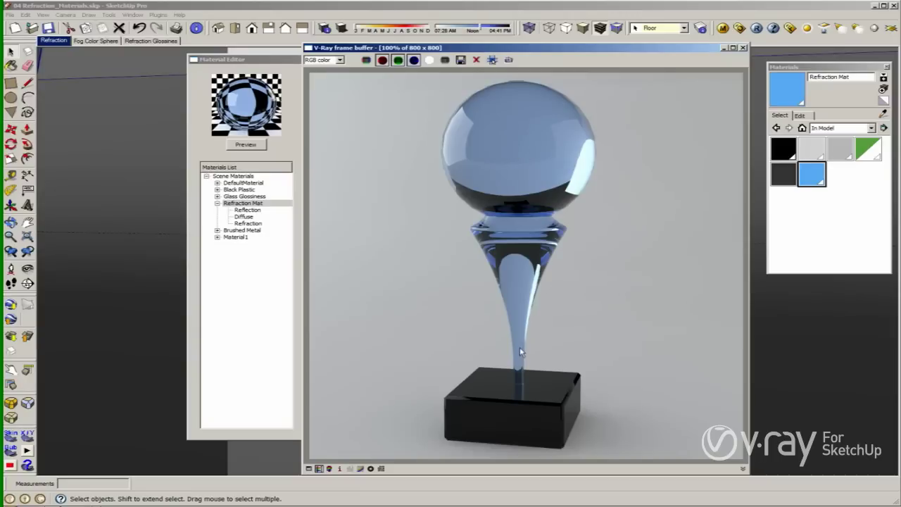
pyautogui.click(274, 270)
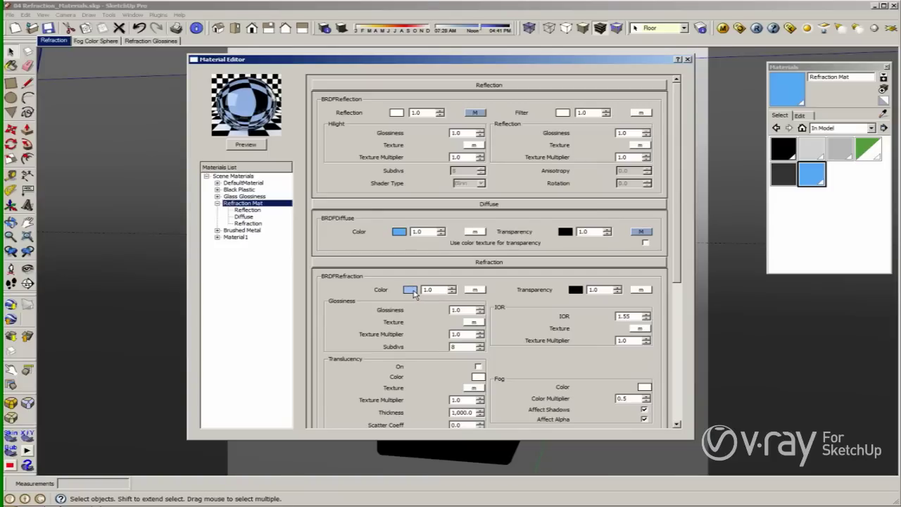
# - Set the Refraction layer's colour back to white
pyautogui.click(413, 293)
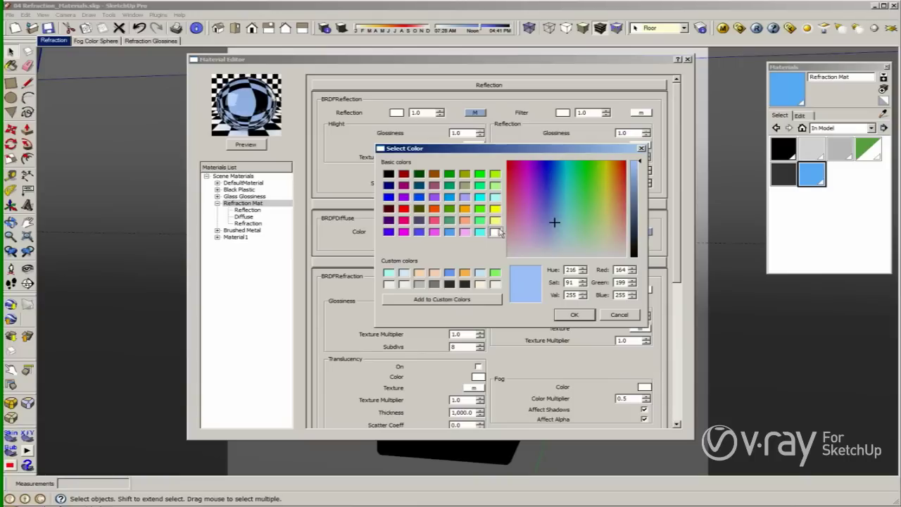
pyautogui.click(497, 232)
pyautogui.click(575, 315)
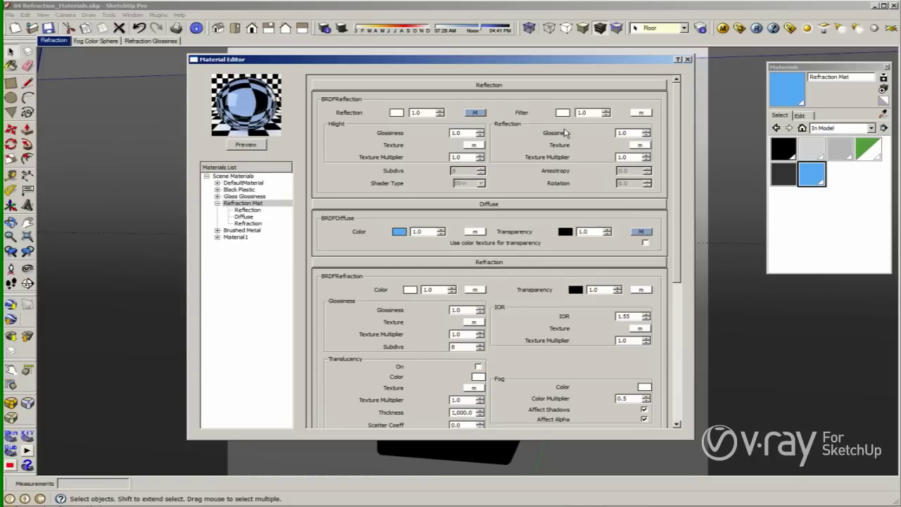
pyautogui.moveTo(678, 214); pyautogui.dragTo(693, 275)
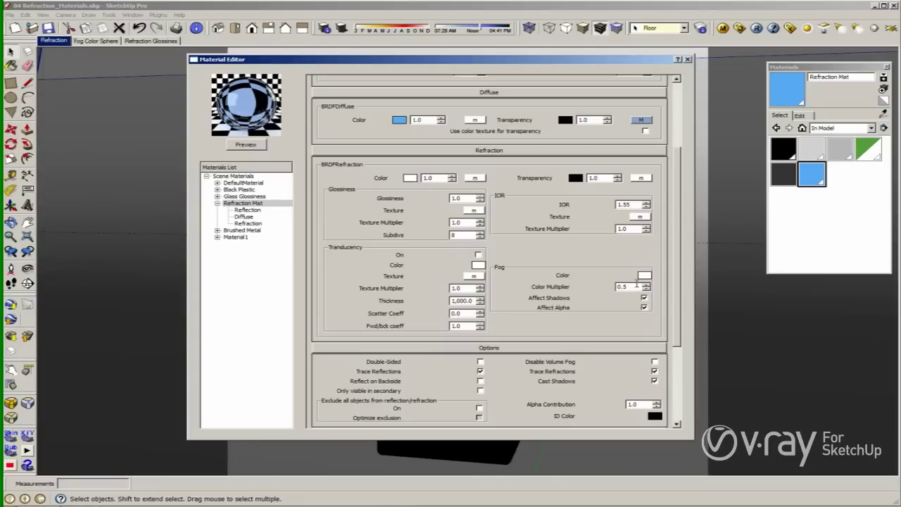
# - Set the Refraction layer's fog colour to light blue with red 181, green 233 and blue 255
pyautogui.click(644, 276)
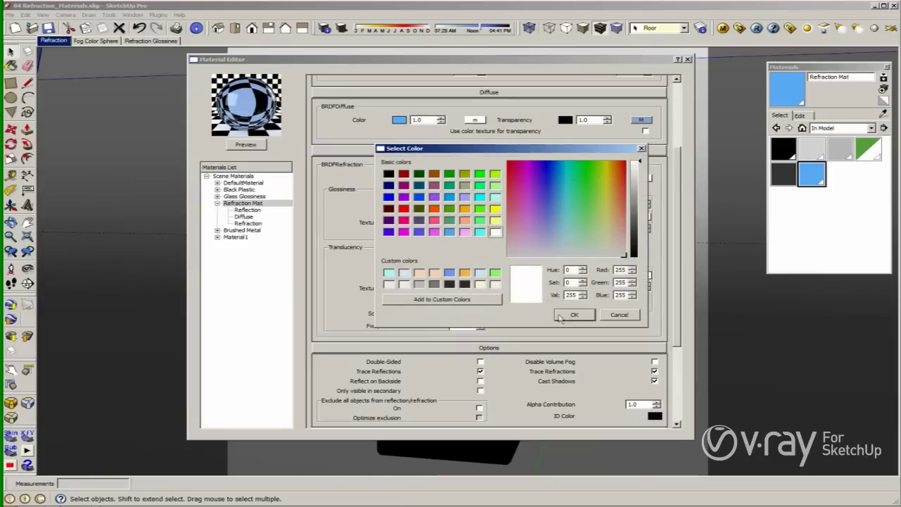
pyautogui.click(449, 234)
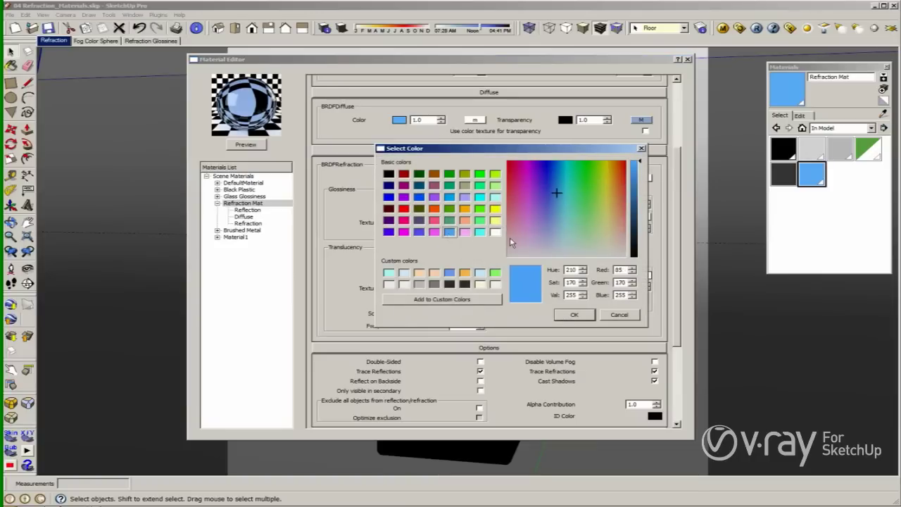
pyautogui.click(558, 213)
pyautogui.click(559, 213)
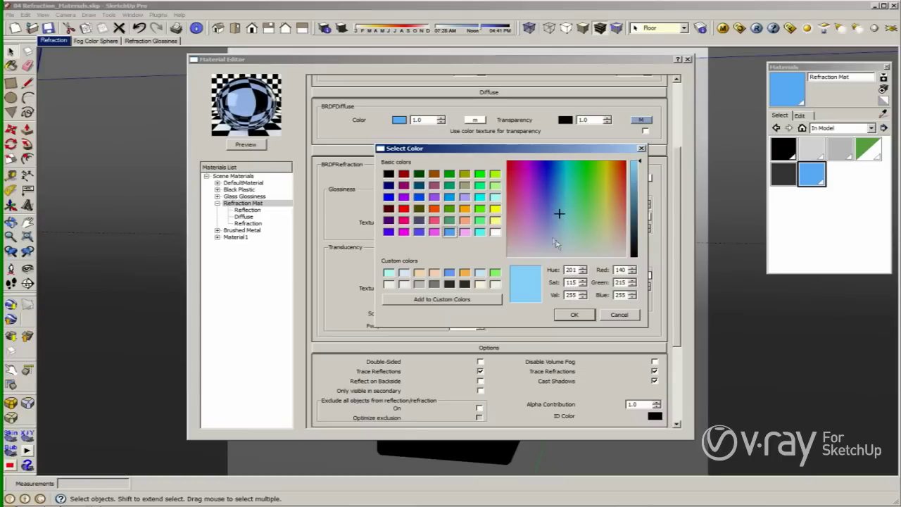
pyautogui.click(561, 229)
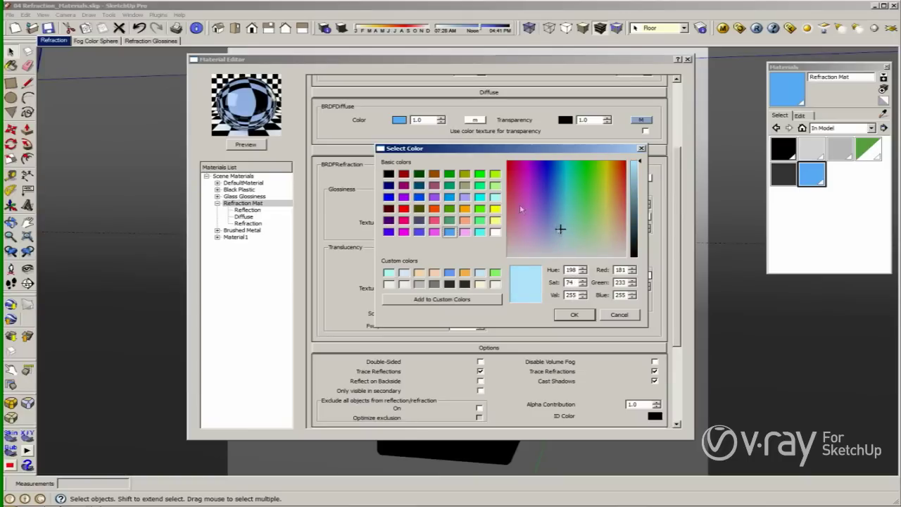
pyautogui.click(574, 315)
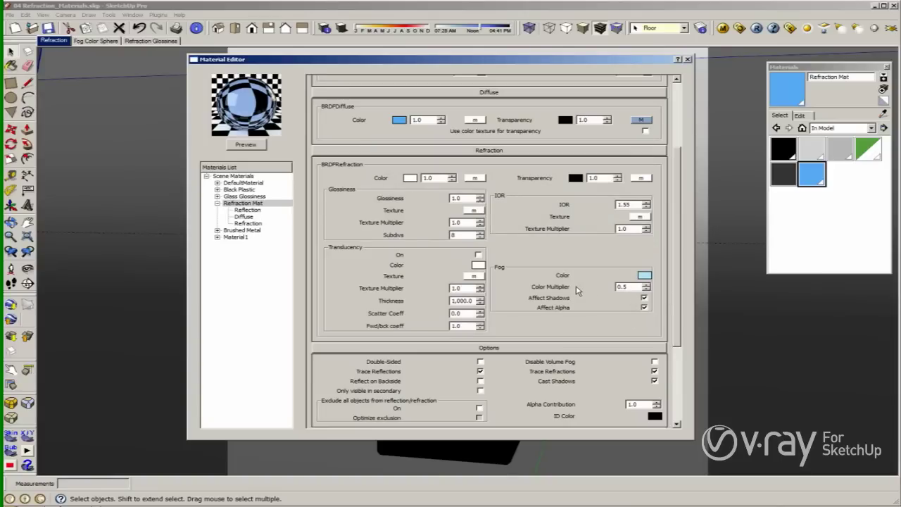
# - Set the fog colour multiplier to 1 and update the material preview
pyautogui.doubleClick(633, 287)
pyautogui.write('1')
pyautogui.click(250, 145)
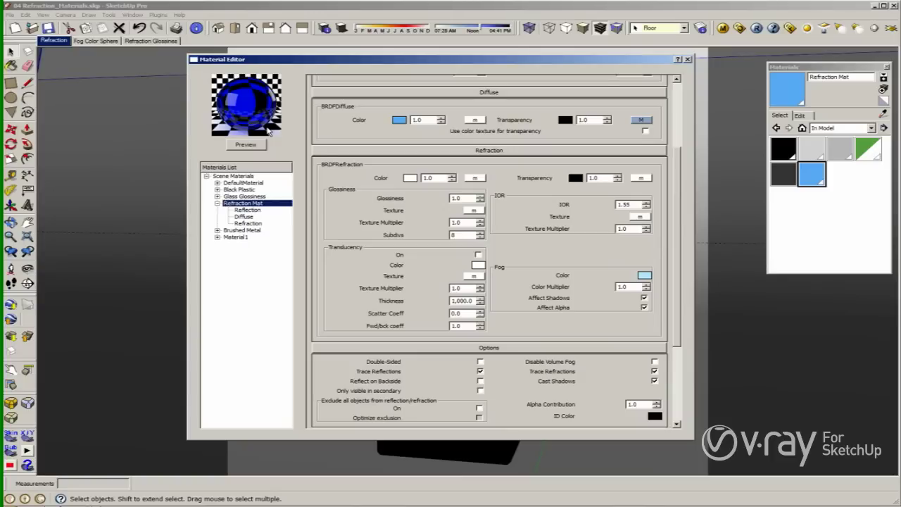
# - Lower the fog colour multiplier to 0.03 and refresh the material preview
pyautogui.doubleClick(633, 286)
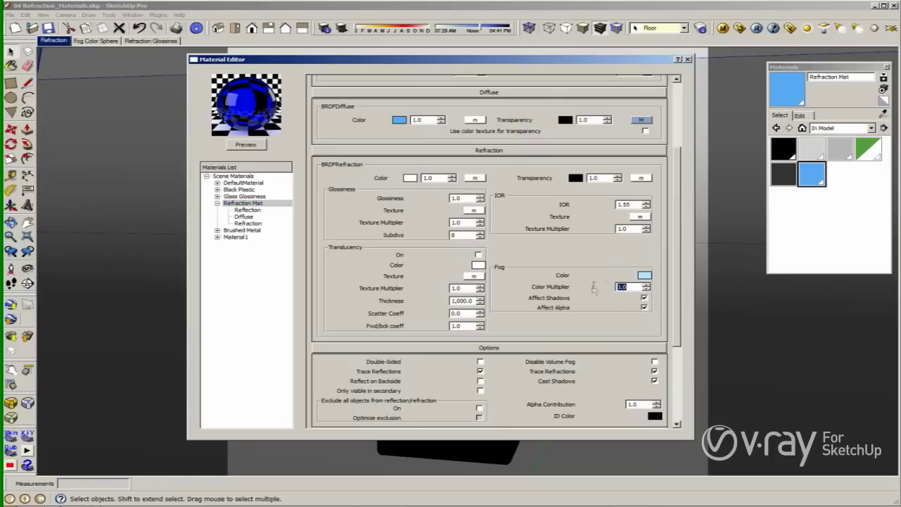
pyautogui.write('.')
pyautogui.click(258, 145)
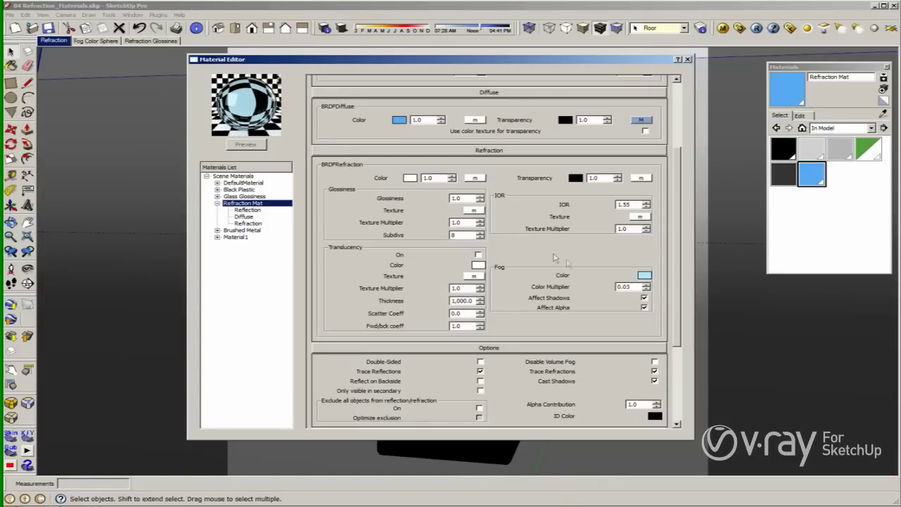
# - Set the fog colour multiplier back to 1 and render the scene with the light blue fog
pyautogui.doubleClick(624, 287)
pyautogui.write('1')
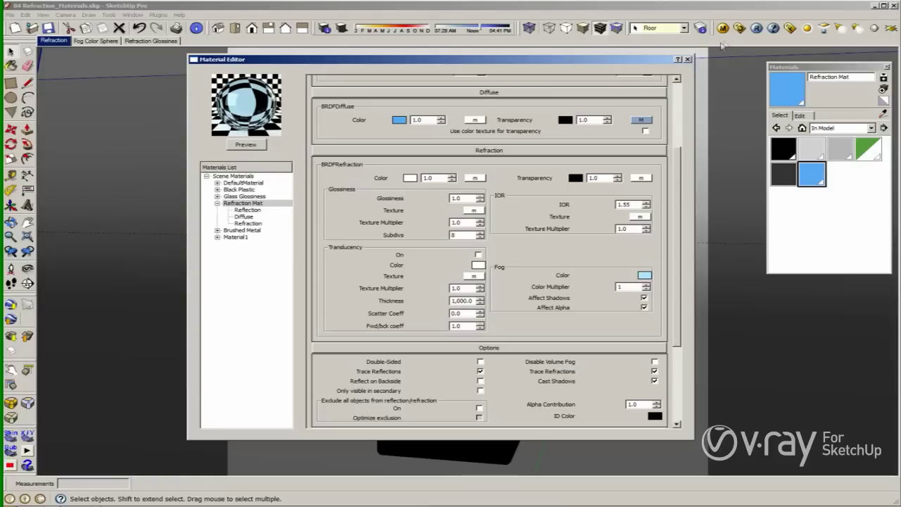
pyautogui.click(758, 29)
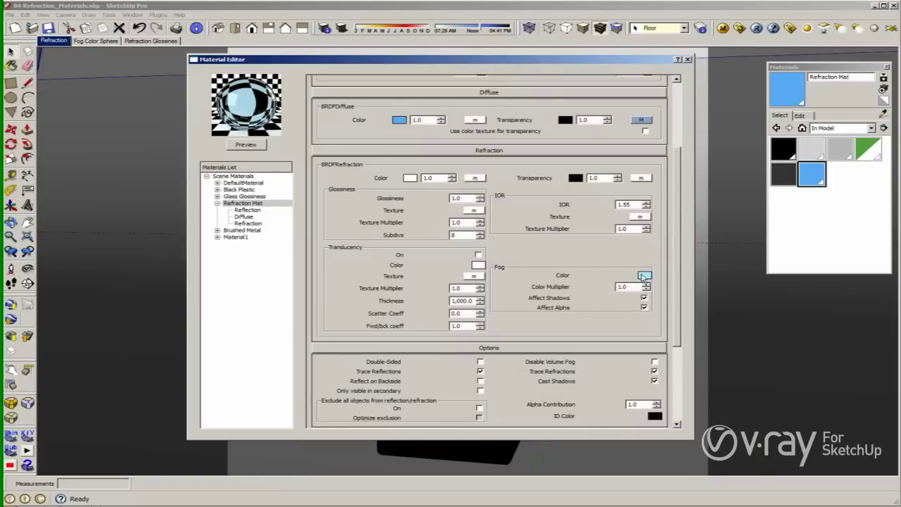
# - Set the fog colour to a stronger blue with red 85, green 170 and blue 255, and update the material preview
pyautogui.click(644, 276)
pyautogui.click(449, 232)
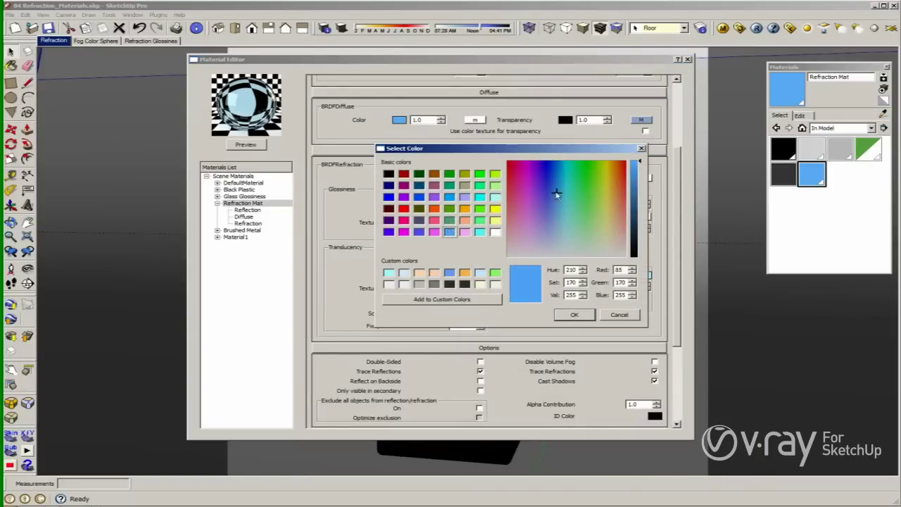
pyautogui.click(575, 315)
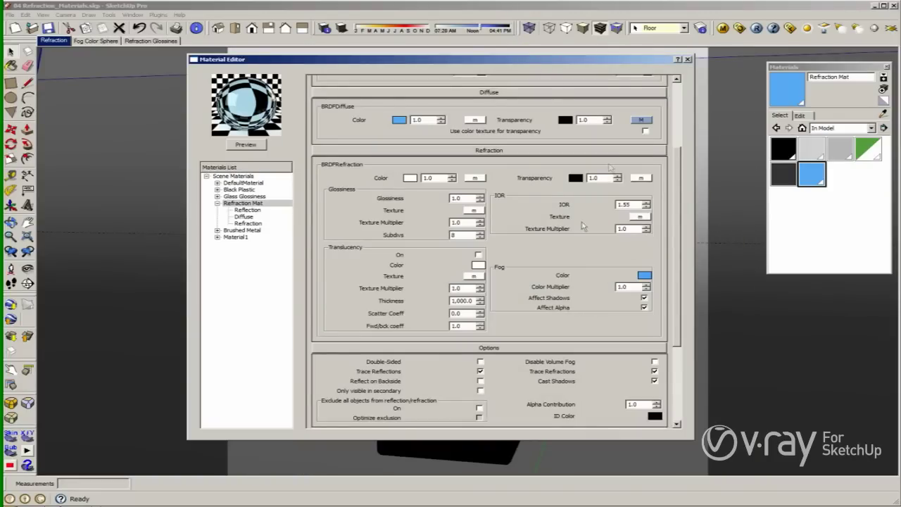
pyautogui.click(790, 28)
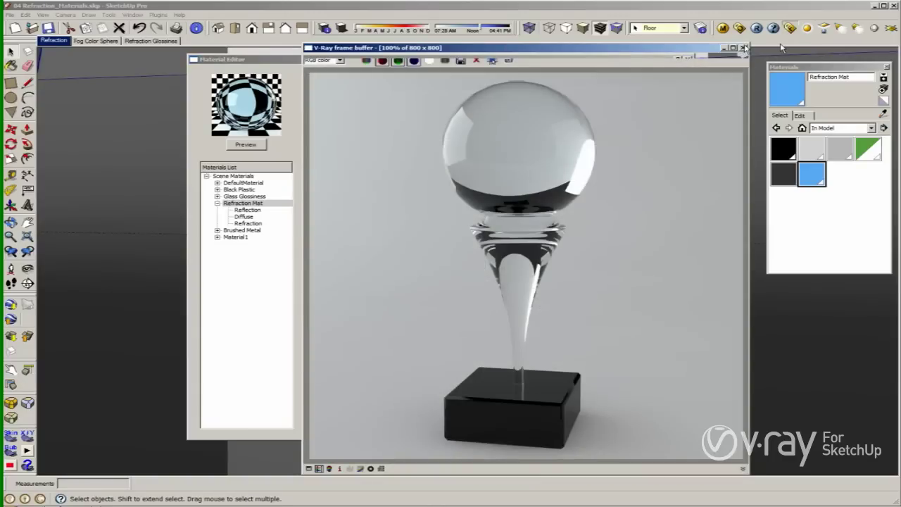
pyautogui.click(744, 48)
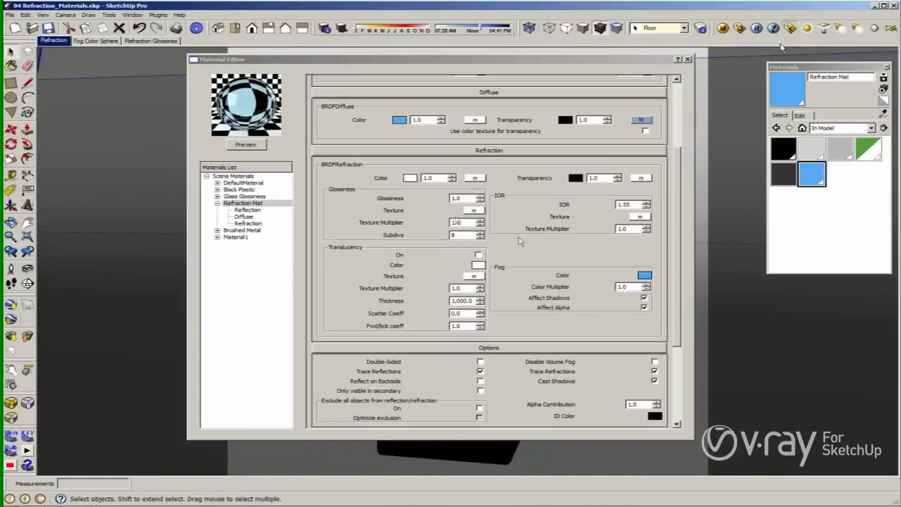
pyautogui.click(238, 147)
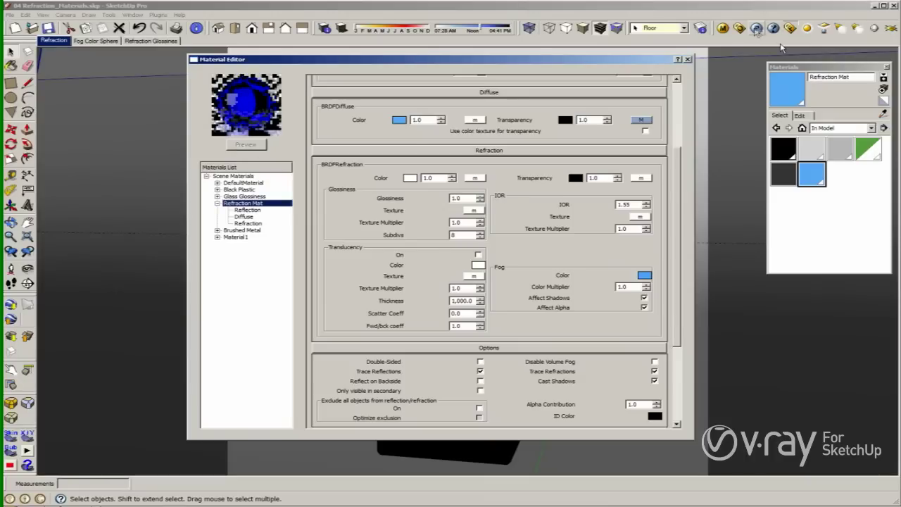
# - Render the scene with the stronger blue fog, examine the glass object in the frame buffer, and close it
pyautogui.click(756, 29)
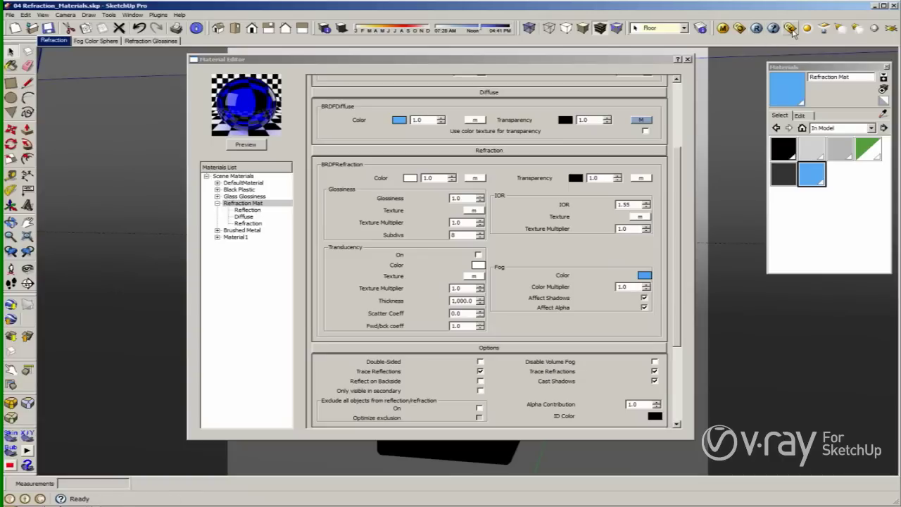
pyautogui.click(790, 29)
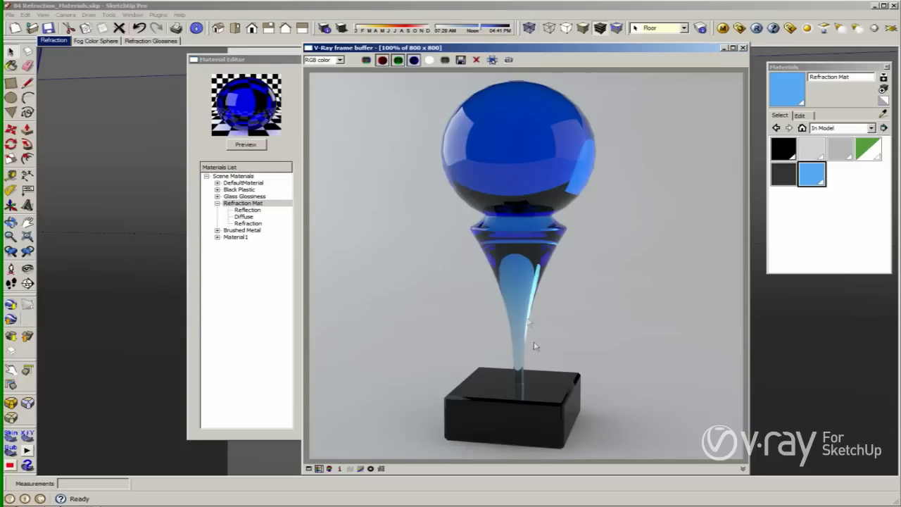
pyautogui.click(743, 47)
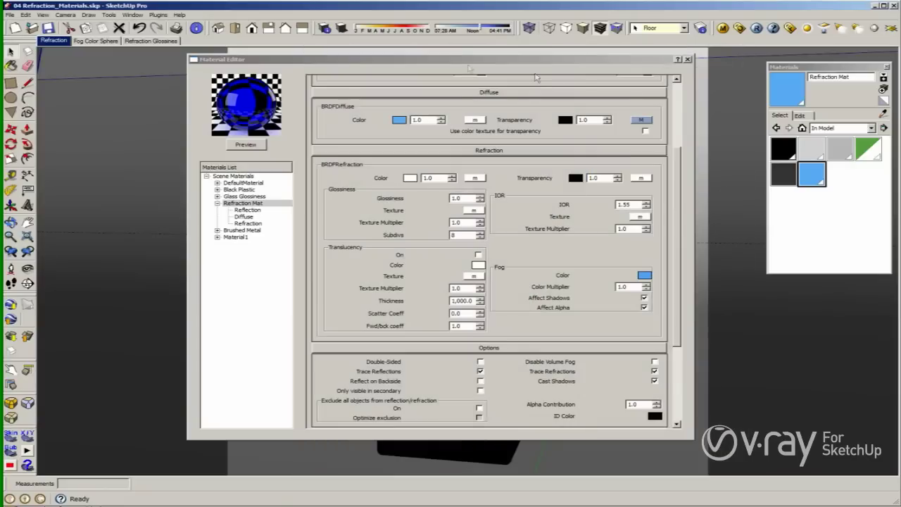
# - Switch to the Fog Color Sphere scene, close the Material Editor, and render the three spheres to compare their fog tint
pyautogui.click(96, 40)
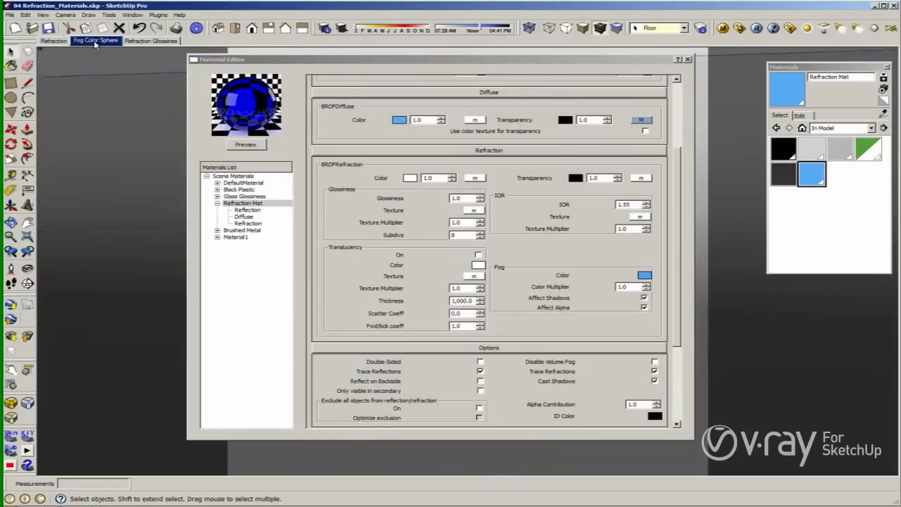
pyautogui.click(689, 59)
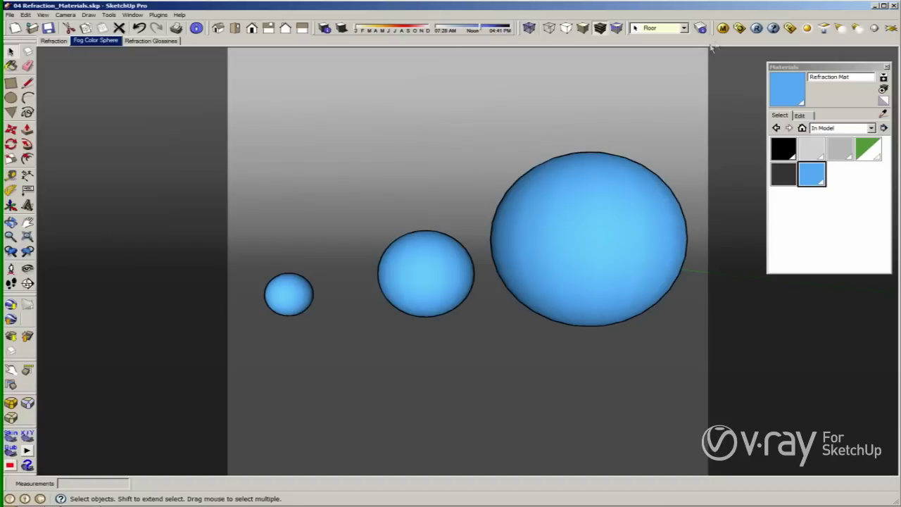
pyautogui.click(757, 29)
pyautogui.click(791, 28)
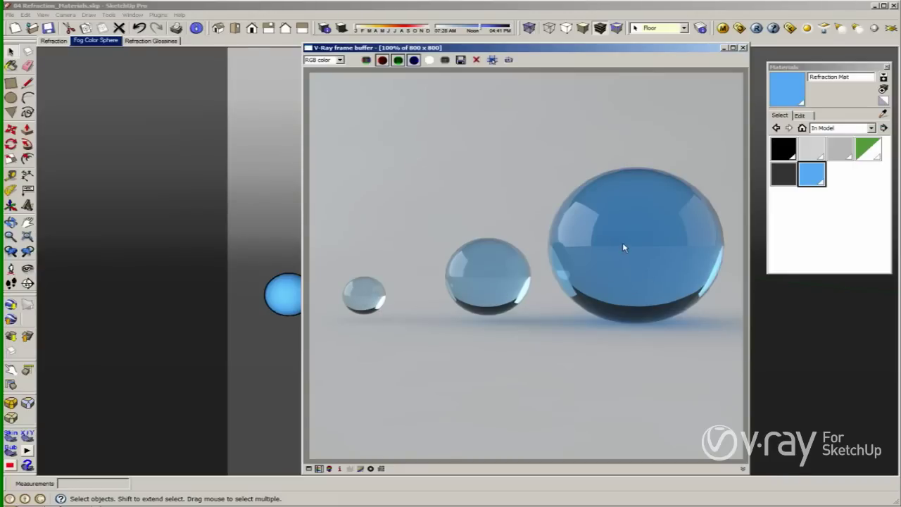
# - Set the Refraction Mat's fog colour multiplier to 3 and render the three spheres again
pyautogui.click(723, 28)
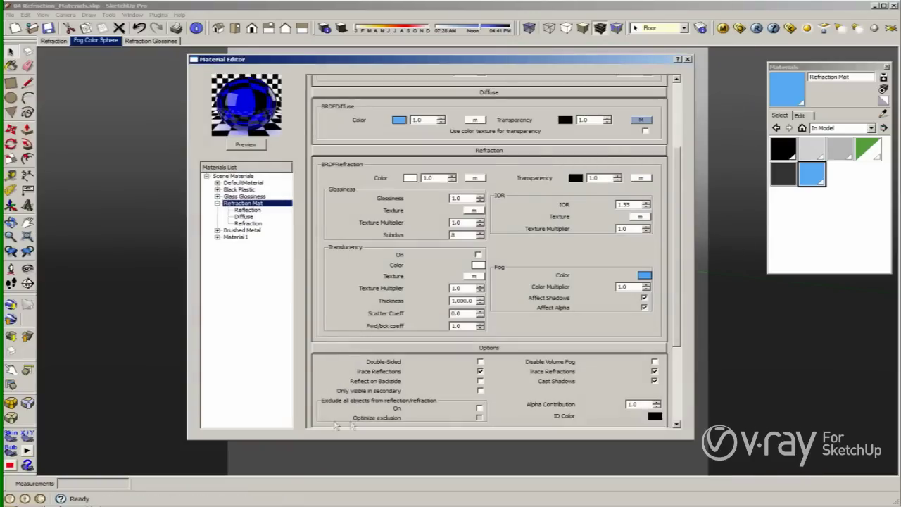
pyautogui.doubleClick(622, 286)
pyautogui.write('3')
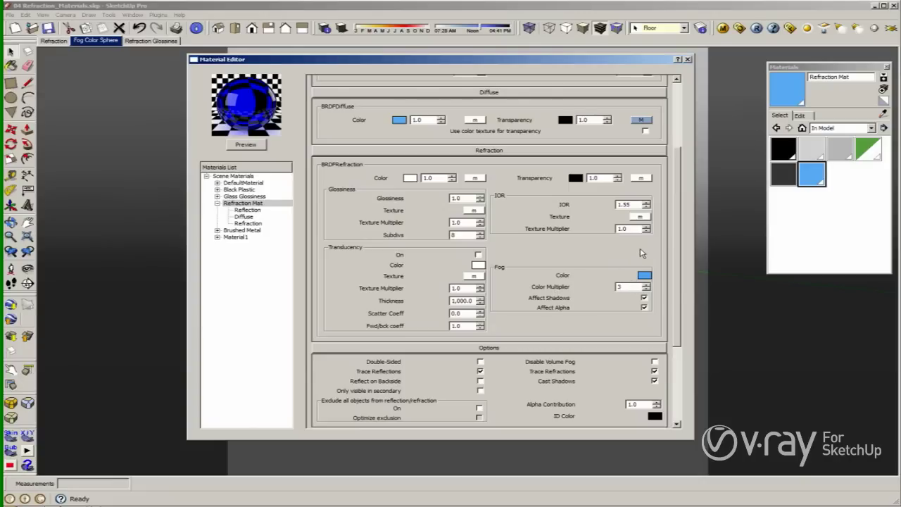
pyautogui.click(758, 31)
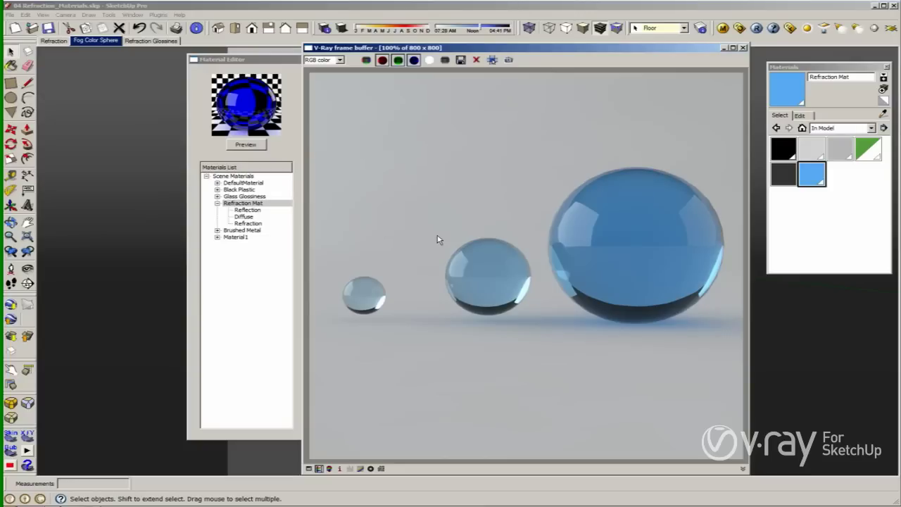
pyautogui.click(287, 274)
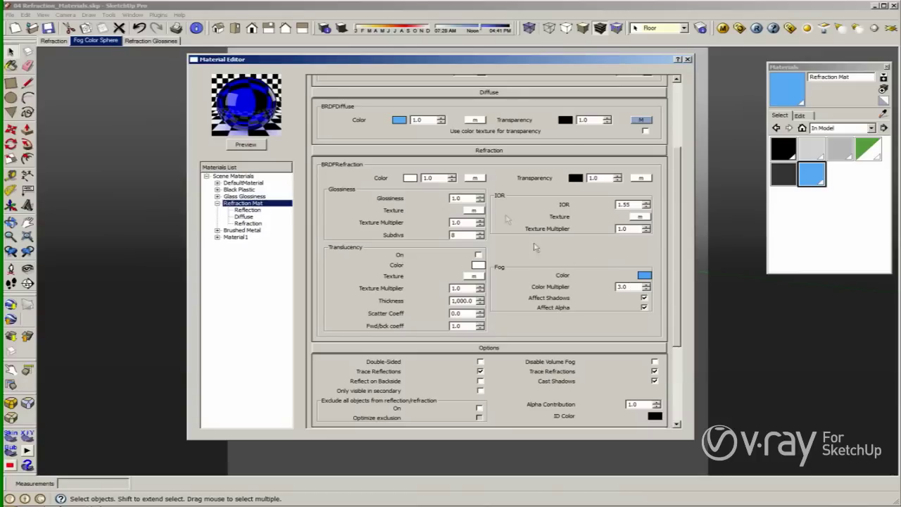
# - Switch to the Refraction Glossiness scene and inspect the Glass Glossiness material's refraction glossiness value
pyautogui.click(167, 41)
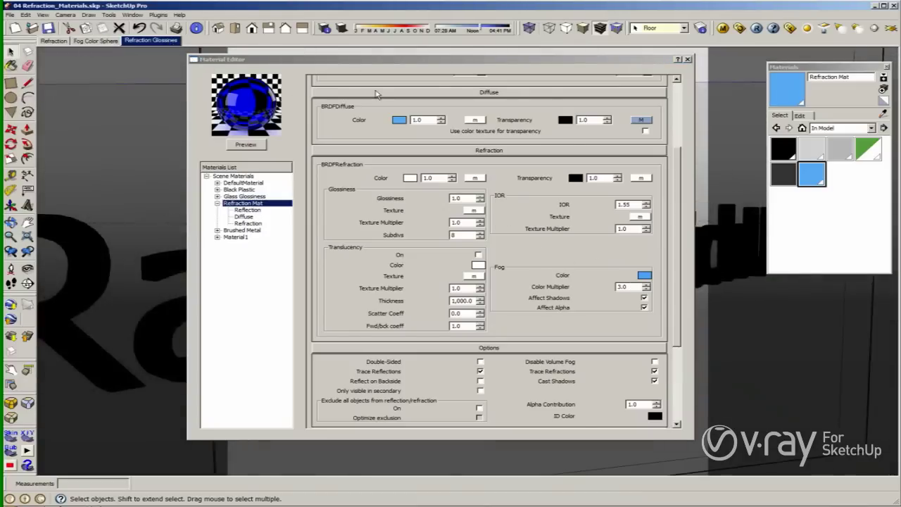
pyautogui.click(688, 59)
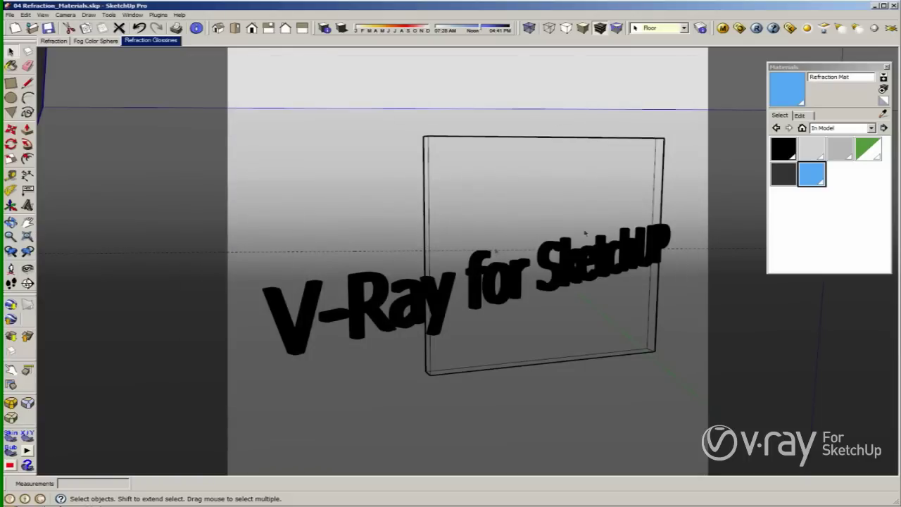
pyautogui.click(723, 28)
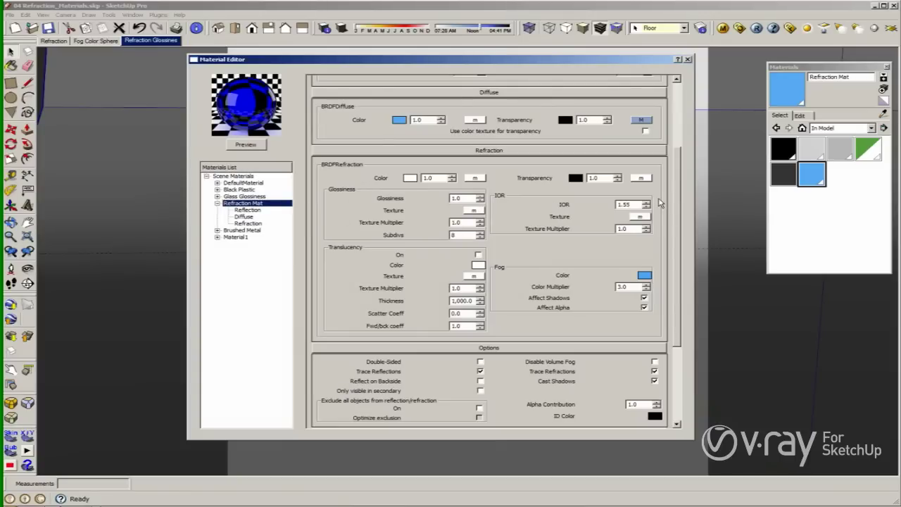
pyautogui.moveTo(680, 215); pyautogui.dragTo(673, 117)
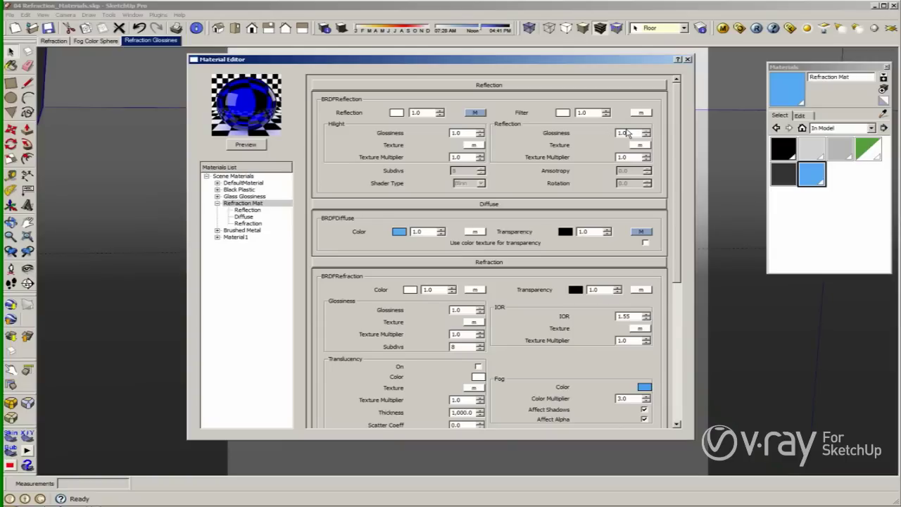
pyautogui.click(255, 197)
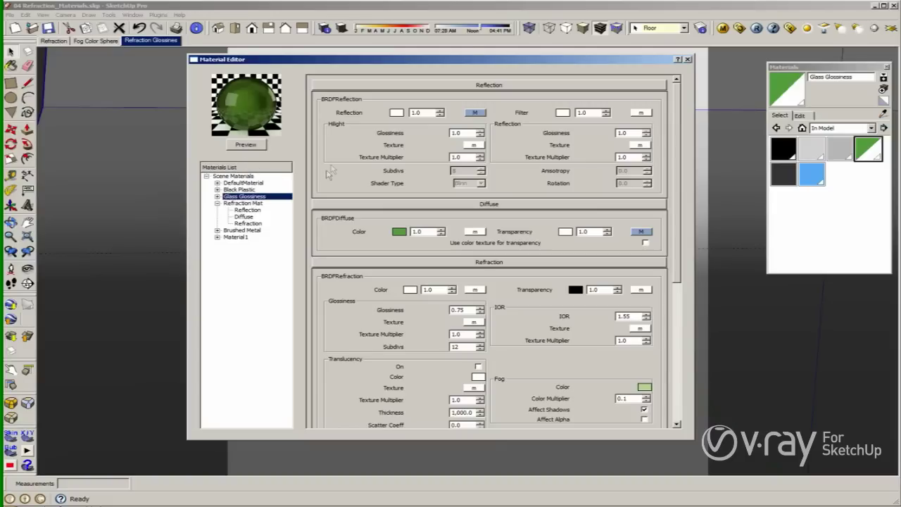
pyautogui.doubleClick(459, 310)
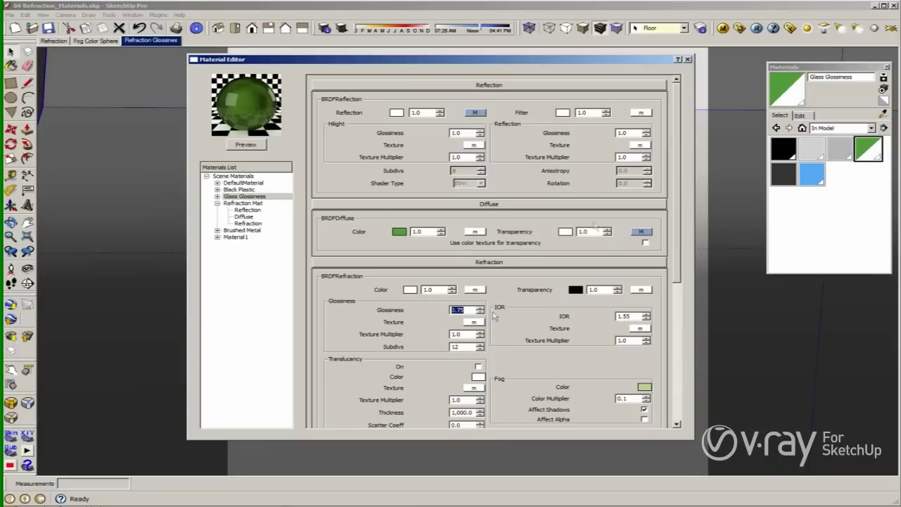
# - Render the glass panel in front of the V-Ray for SketchUp text, examine the blur, and close the Material Editor
pyautogui.click(757, 28)
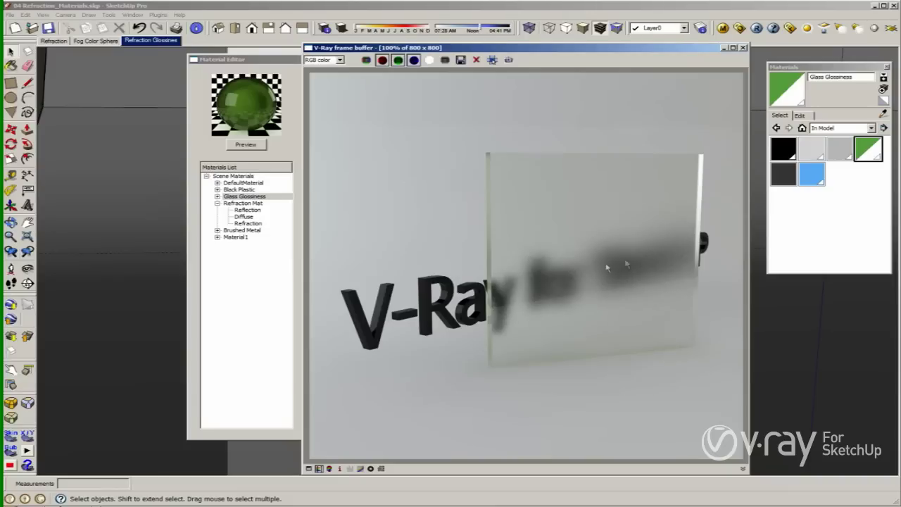
pyautogui.click(298, 59)
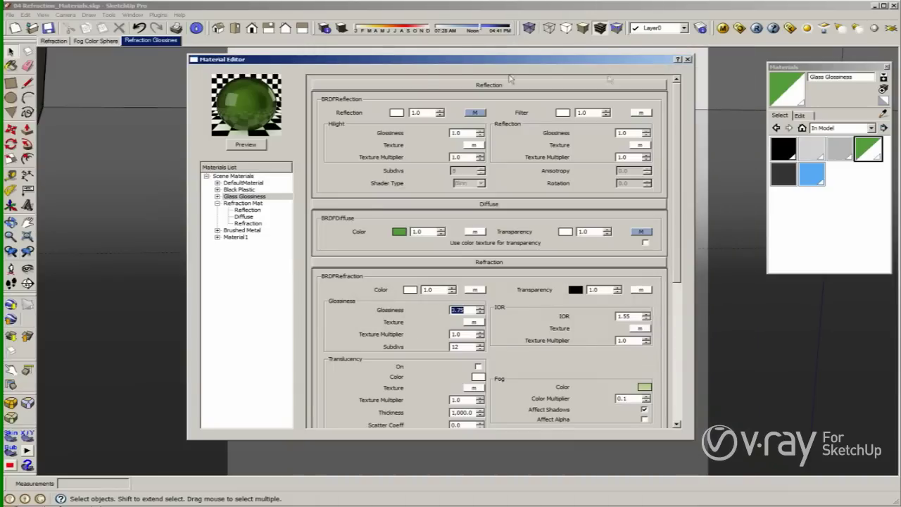
pyautogui.click(688, 60)
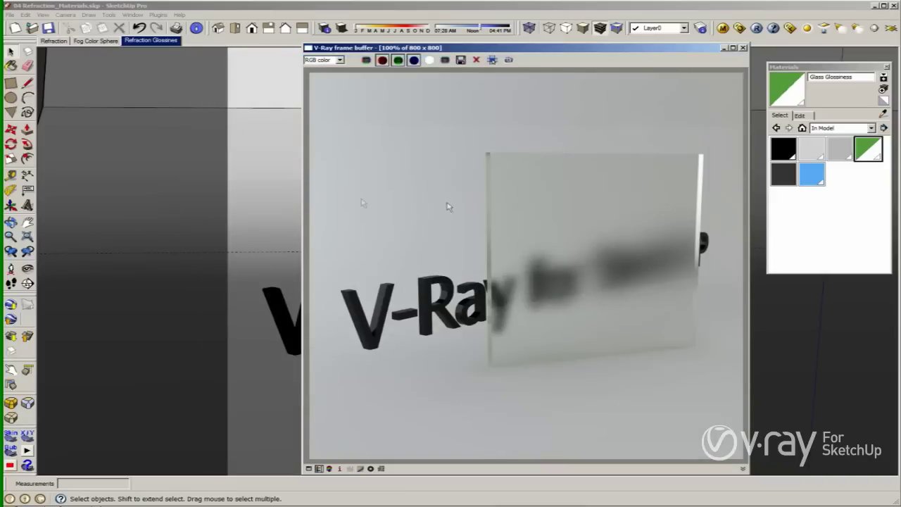
# - Close the frame buffer and examine from above how the text is spaced behind the glass panel
pyautogui.click(743, 48)
pyautogui.moveTo(559, 197)
pyautogui.mouseDown(button='middle')
pyautogui.moveTo(610, 336)
pyautogui.moveTo(579, 376)
pyautogui.moveTo(533, 310)
pyautogui.moveTo(516, 355)
pyautogui.moveTo(502, 343)
pyautogui.mouseUp(button='middle')
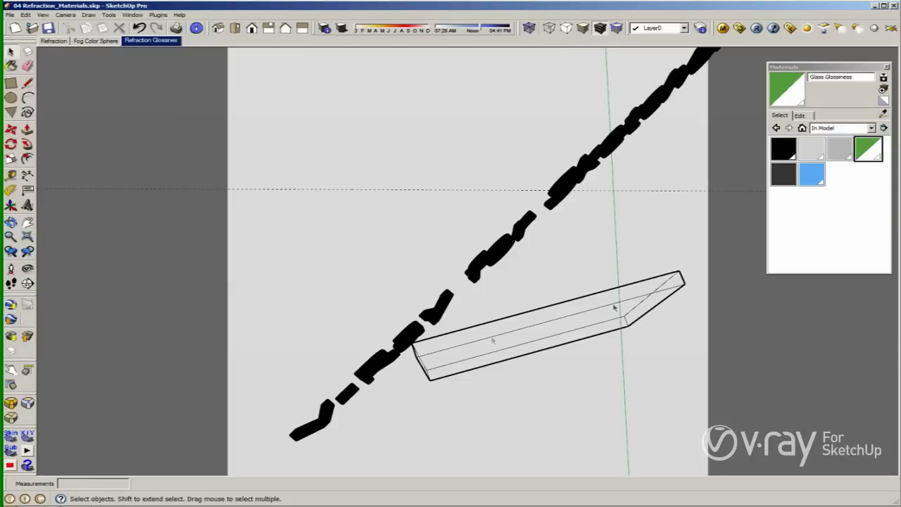
# - Restore the saved Refraction Glossiness scene view and render the glass panel with the text again
pyautogui.moveTo(439, 321)
pyautogui.mouseDown(button='middle')
pyautogui.moveTo(472, 366)
pyautogui.moveTo(434, 258)
pyautogui.moveTo(432, 199)
pyautogui.mouseUp(button='middle')
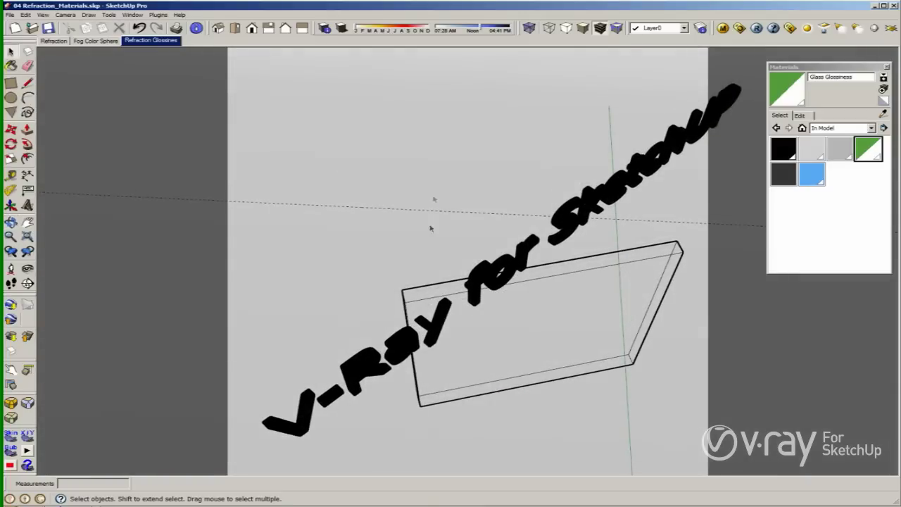
pyautogui.click(163, 41)
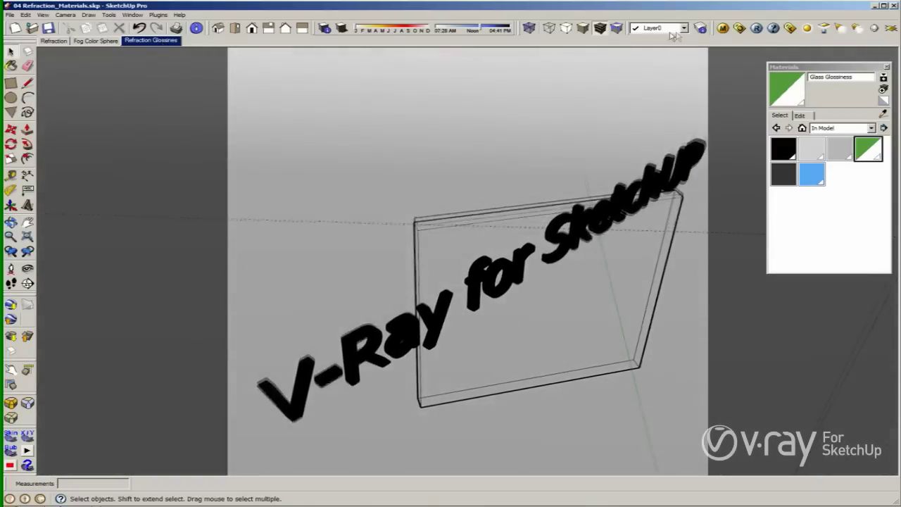
pyautogui.click(757, 28)
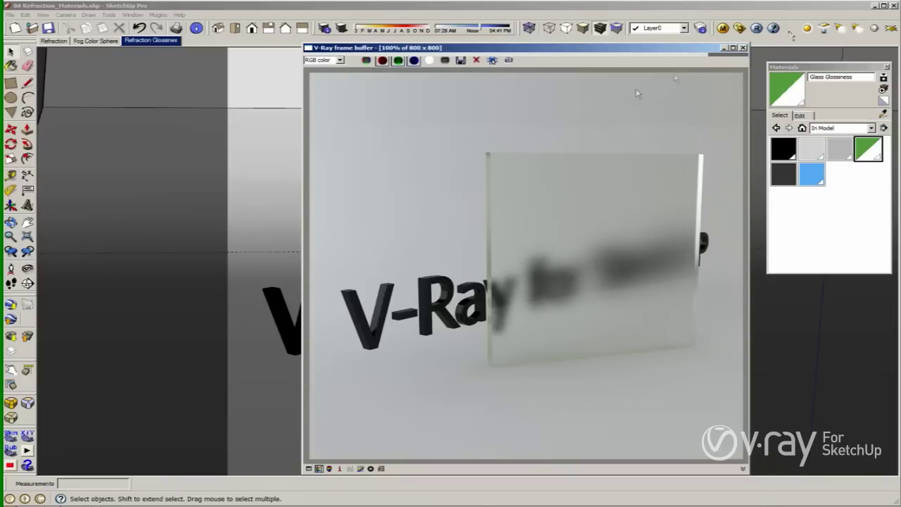
# - Reopen the V-Ray Material Editor and set the Glass Glossiness material's refraction IOR to 2.47
pyautogui.click(722, 28)
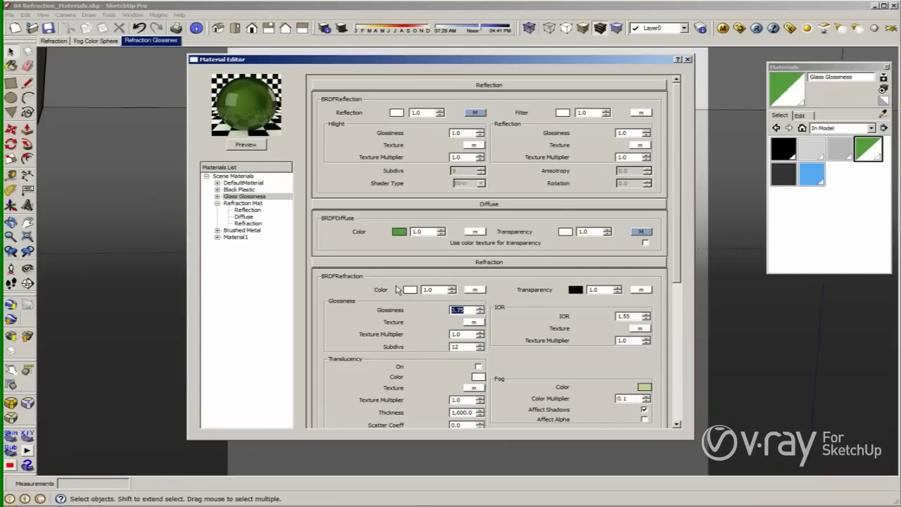
pyautogui.click(632, 318)
pyautogui.moveTo(632, 318); pyautogui.dragTo(593, 320)
pyautogui.write('2.47')
# - Examine the Affect Shadows and Affect Alpha options in the Glass Glossiness material's fog settings
pyautogui.moveTo(679, 278); pyautogui.dragTo(672, 340)
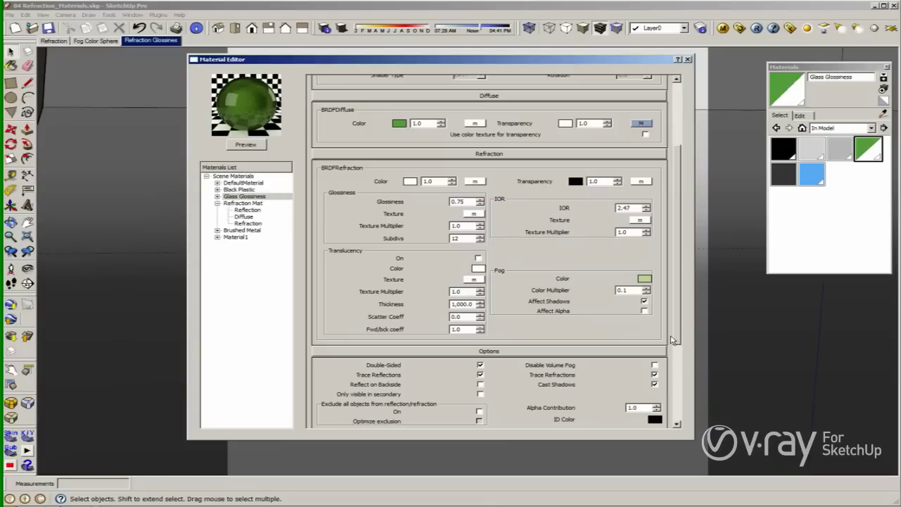
pyautogui.click(644, 301)
pyautogui.click(644, 301)
pyautogui.click(645, 310)
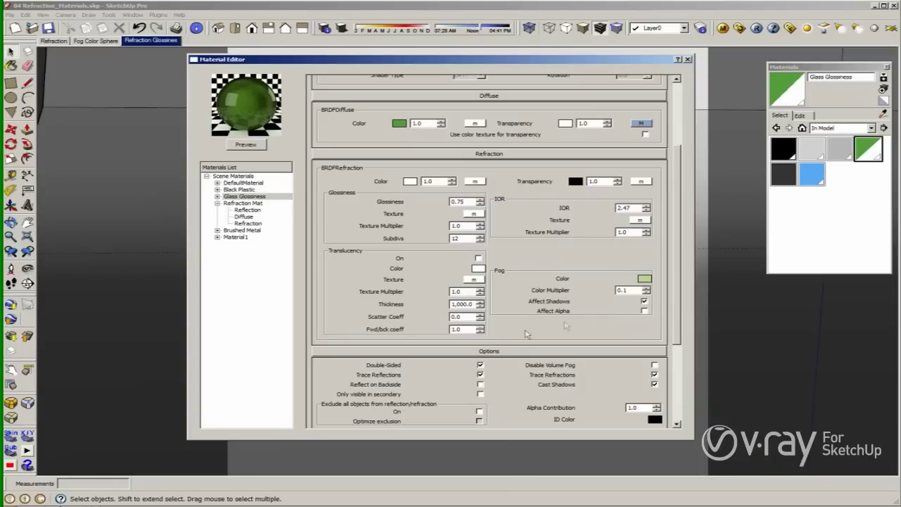